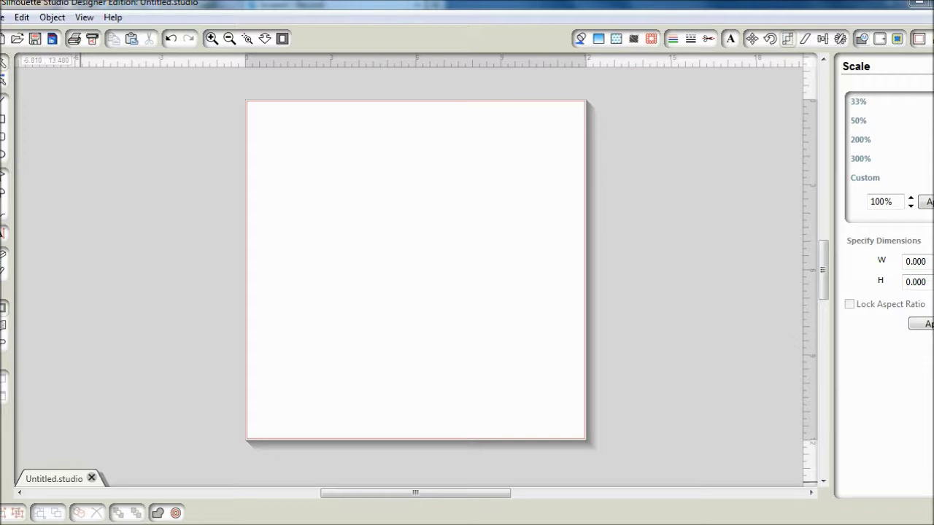
Draw a rectangle near the middle of the page.
click(4, 122)
drag(360, 198, 471, 358)
click(475, 370)
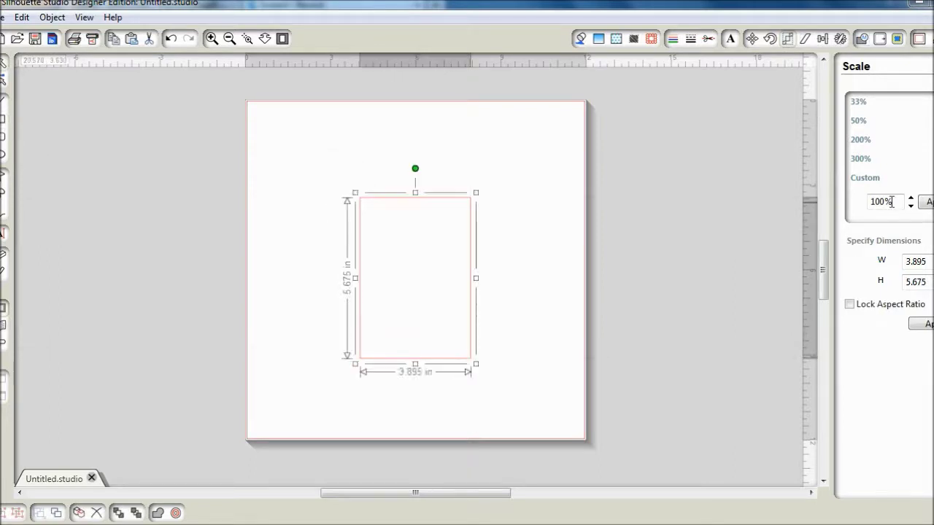
Resize the rectangle to 2.5 in wide by 4.5 in tall.
double_click(928, 266)
text(2.5)
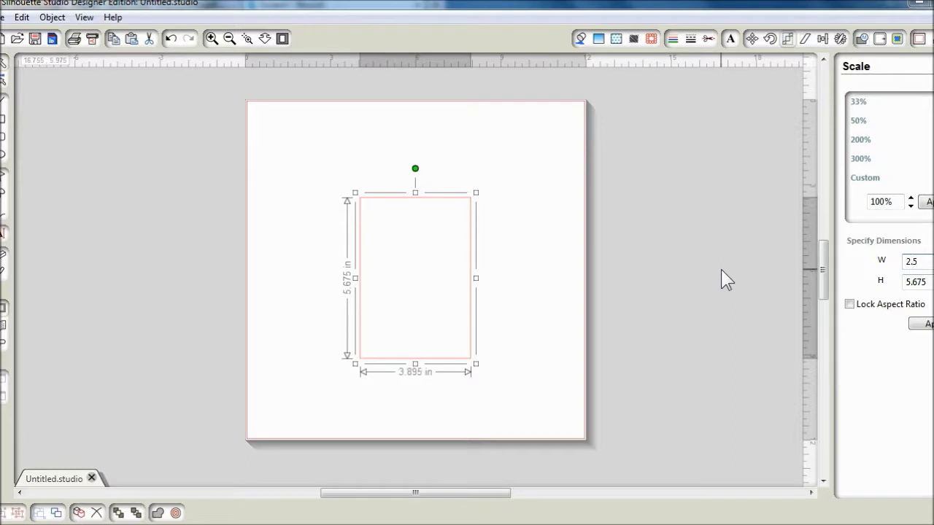
key(Tab)
text(4.75)
key(Return)
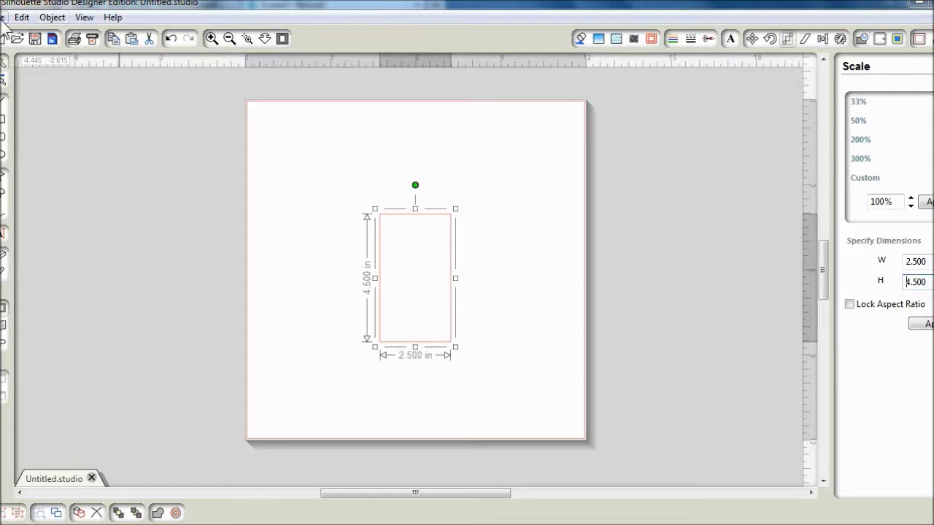
click(3, 17)
Merge the nan_01 bear PNG from the Nancy Happy Holiday folder onto the page.
click(17, 74)
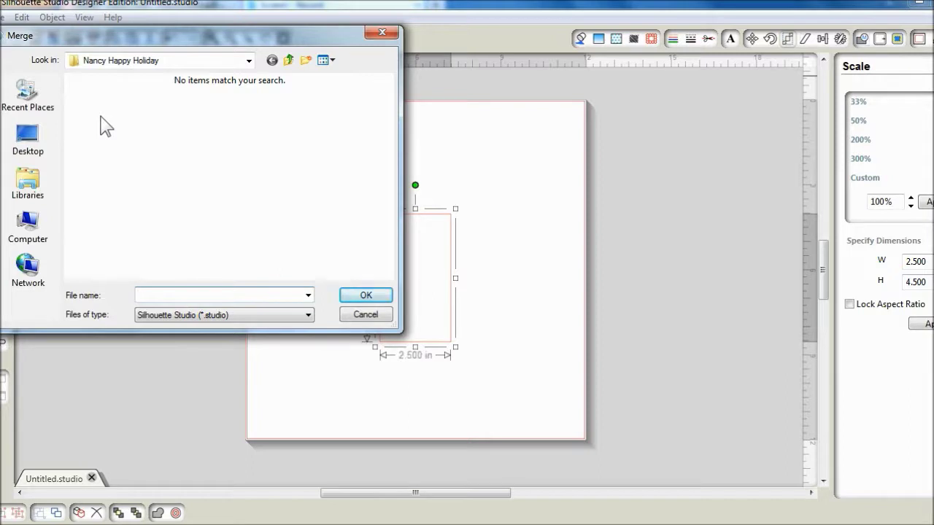
click(254, 315)
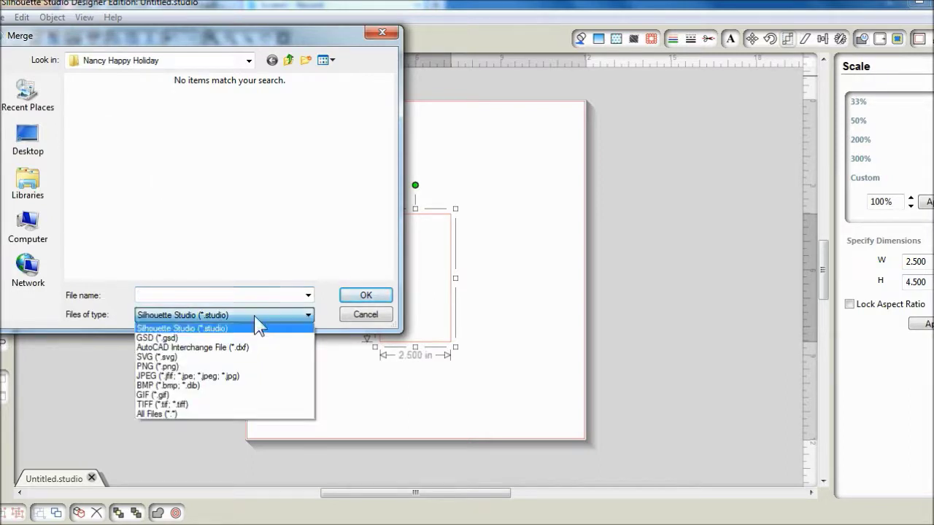
click(240, 365)
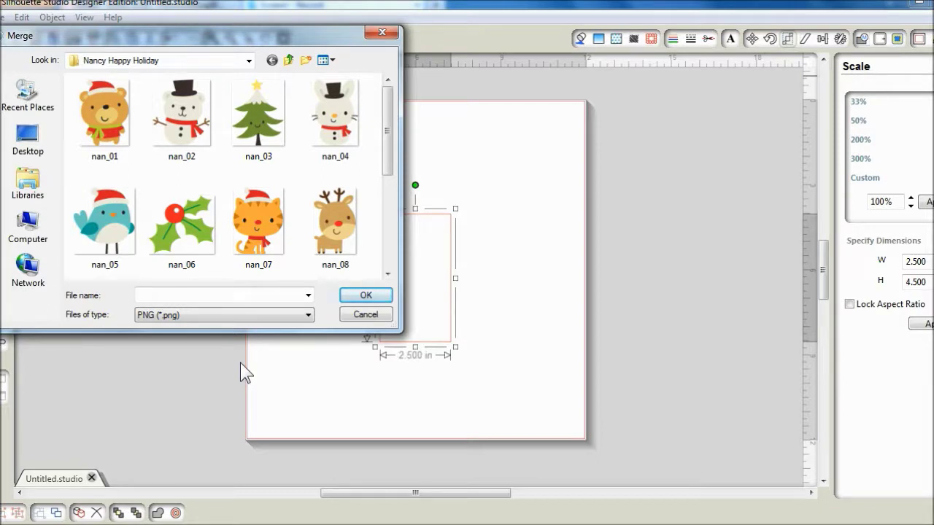
click(107, 123)
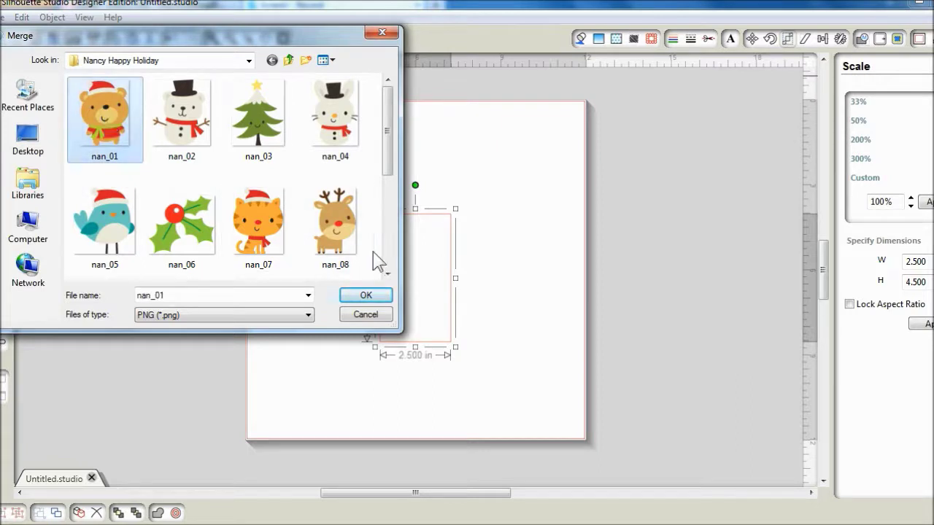
click(367, 298)
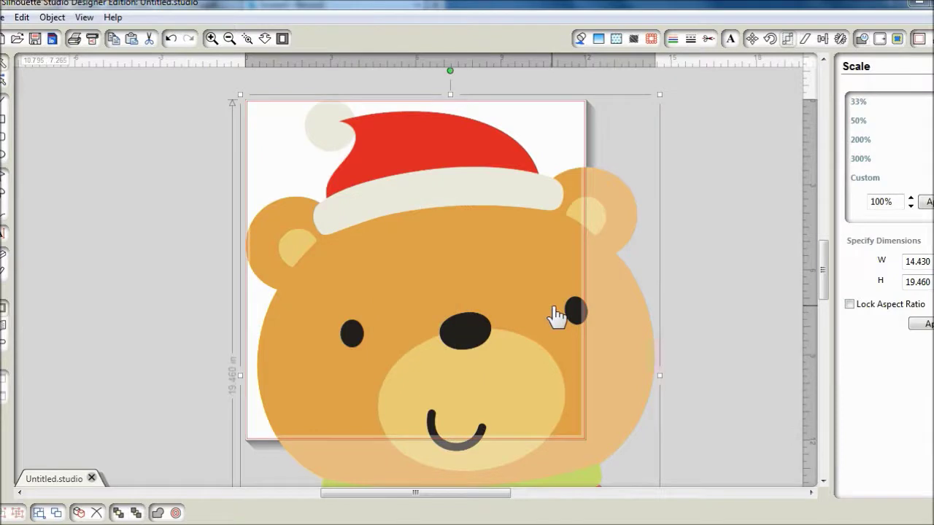
Scale the bear to 2 in wide with its aspect ratio locked.
click(850, 305)
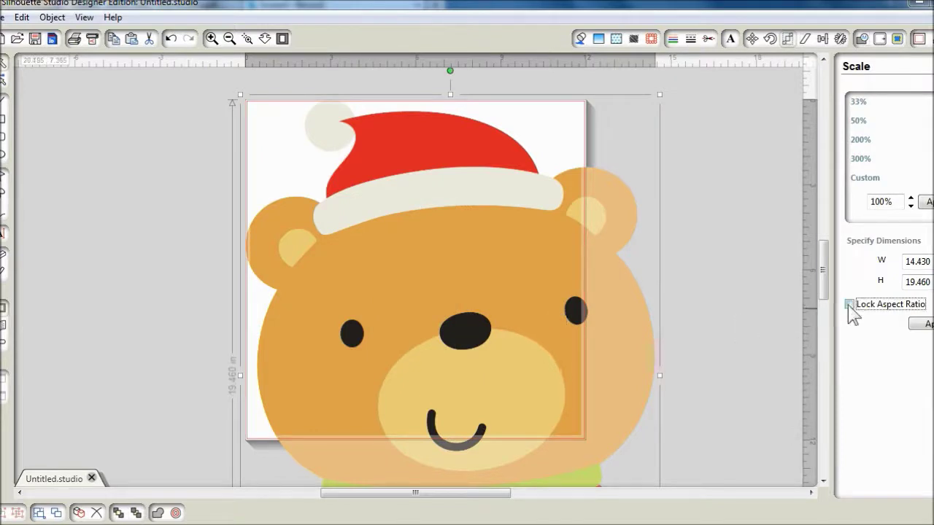
double_click(918, 262)
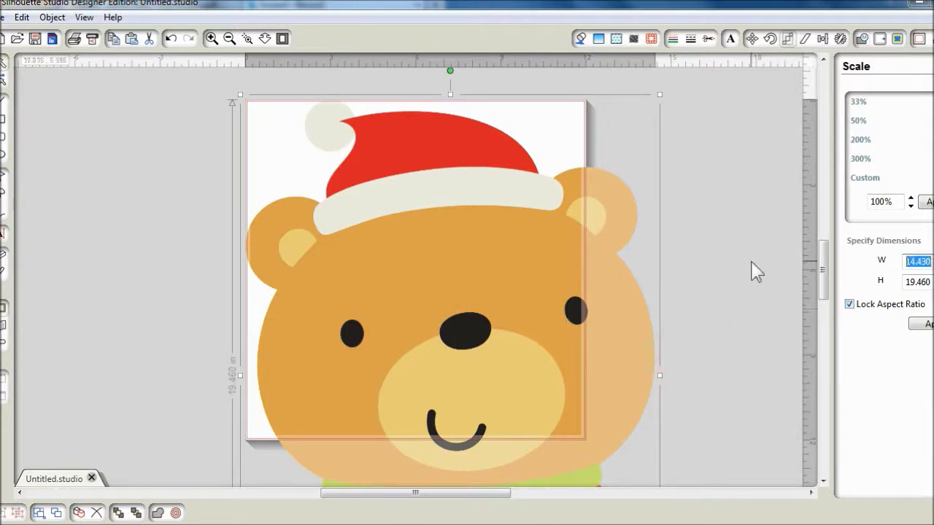
text(2)
key(Return)
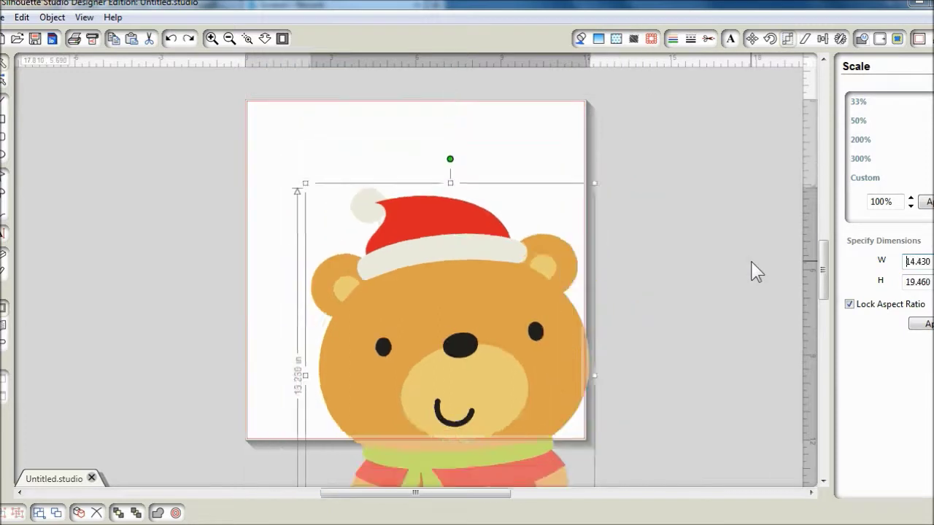
Move the bear into the upper part of the rectangle.
drag(445, 384, 411, 268)
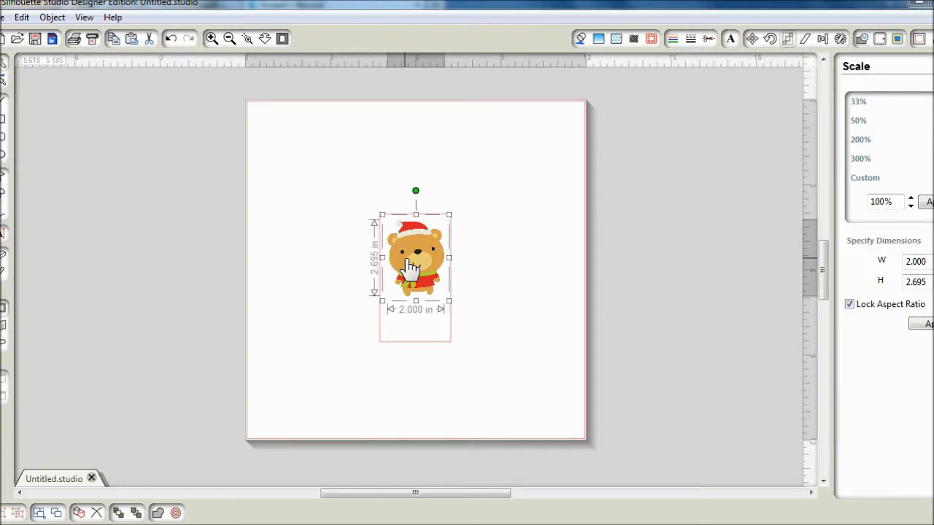
click(472, 292)
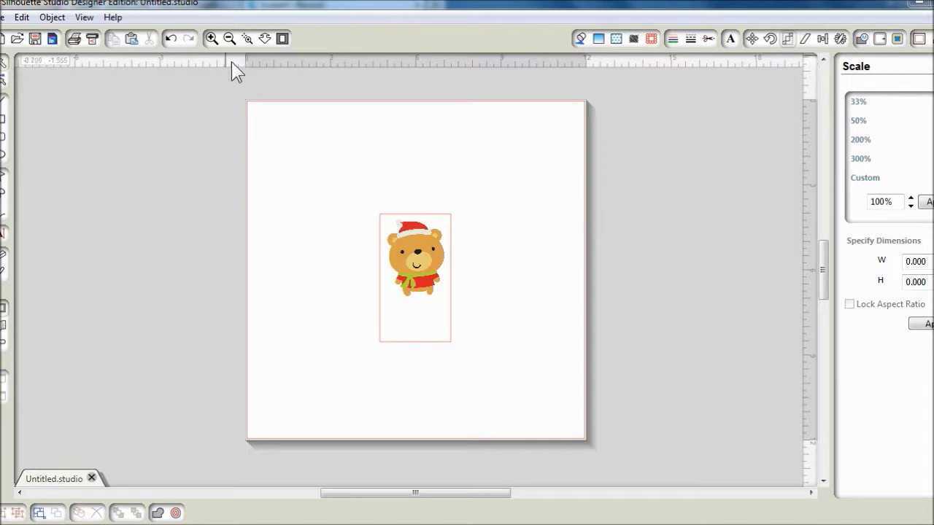
click(212, 39)
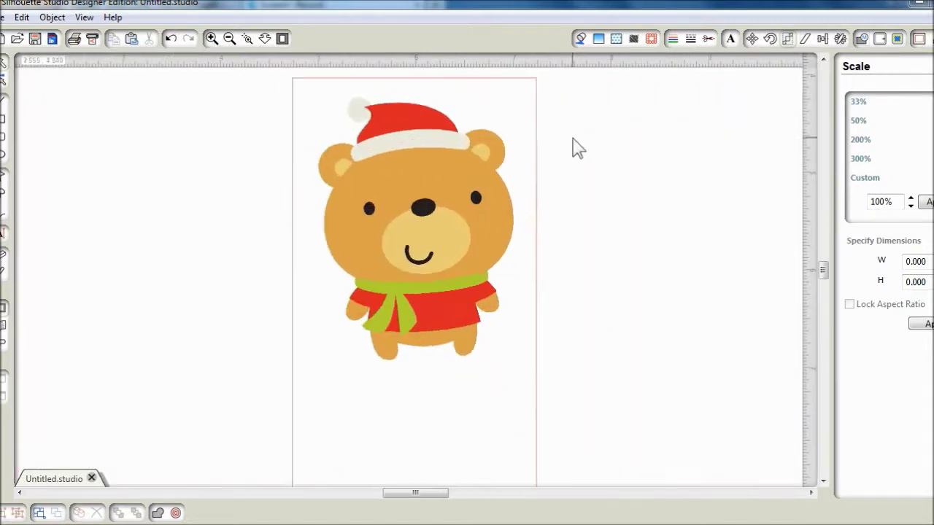
Trace the bear's outer edge with High Pass Filter off and threshold at 100%.
click(897, 39)
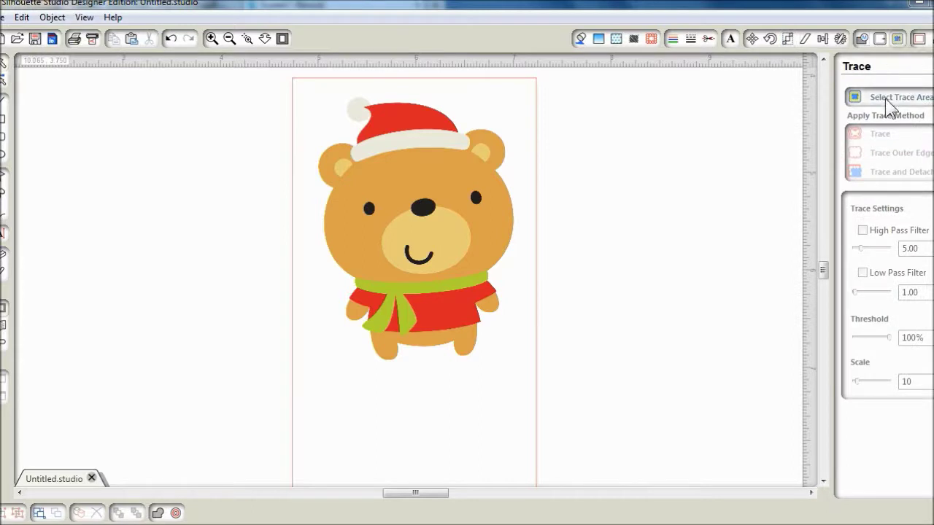
click(885, 99)
mouse_move(309, 90)
mouse_down()
mouse_move(382, 208)
mouse_move(519, 372)
mouse_up()
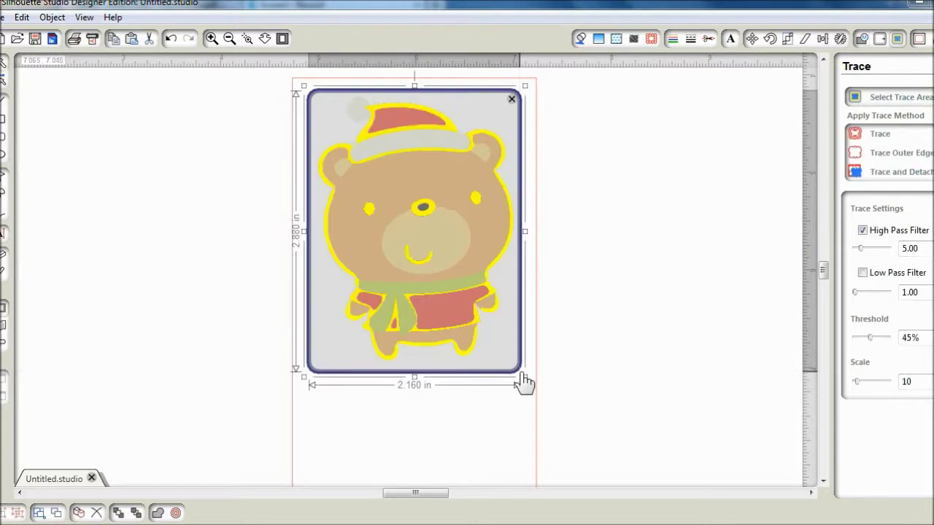
click(862, 231)
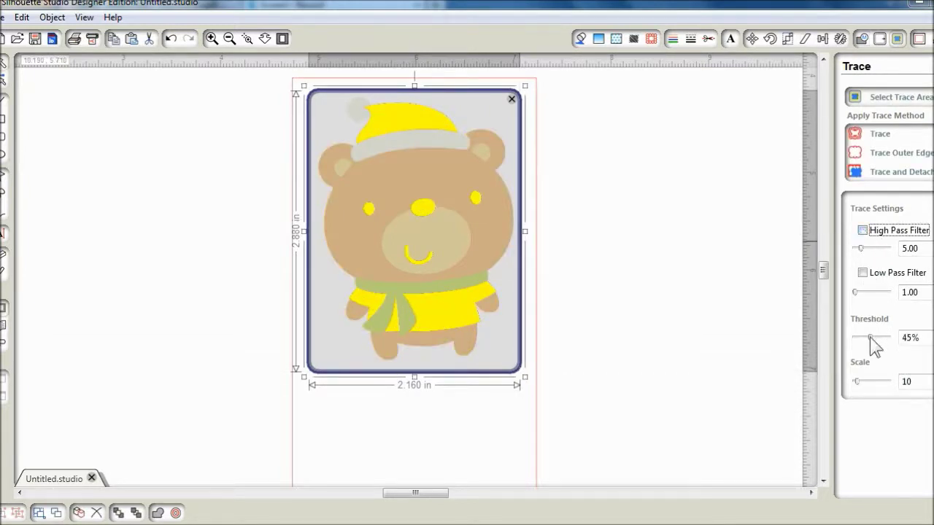
drag(870, 337, 889, 338)
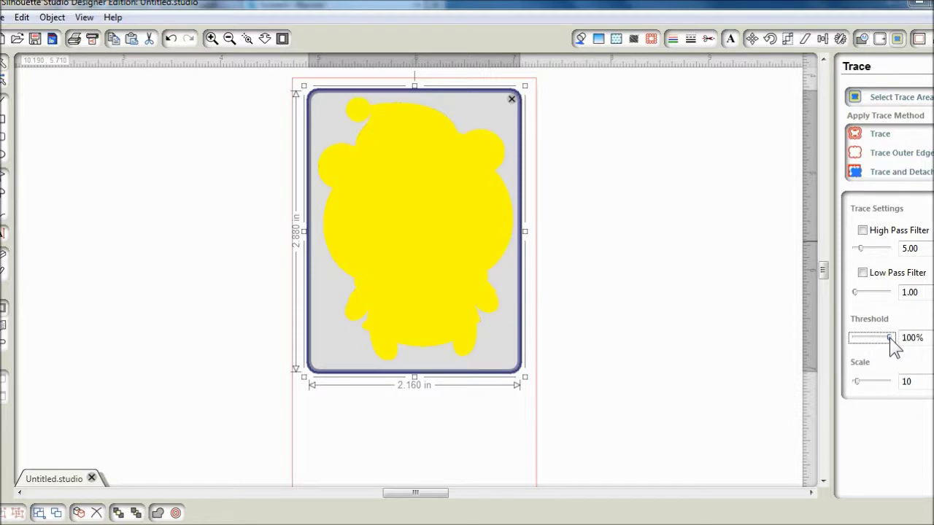
click(886, 138)
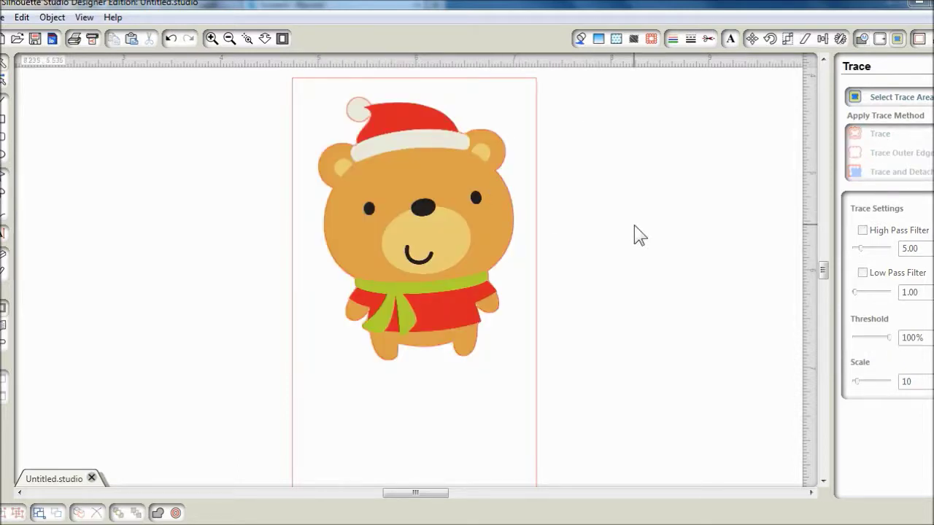
Draw a rounded rectangle below the bear sized 2.000 by 1.200 inches.
drag(824, 270, 824, 277)
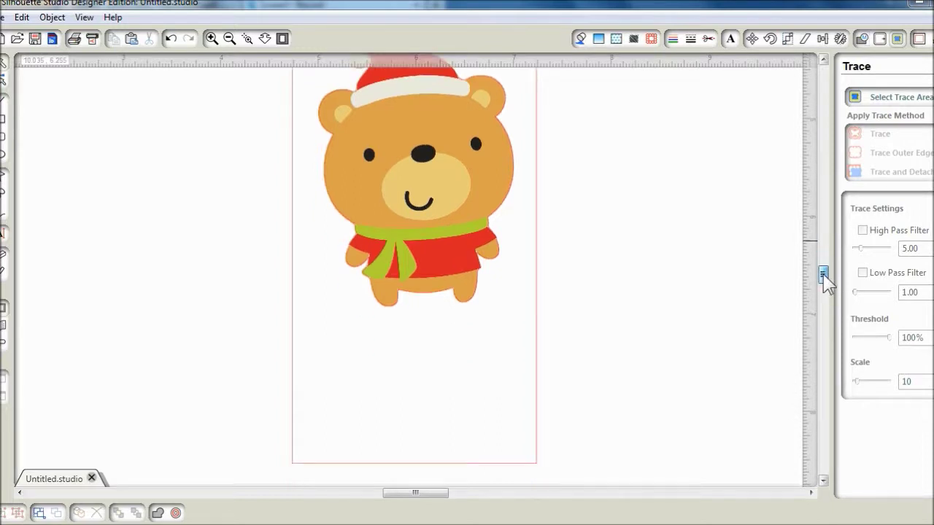
click(3, 137)
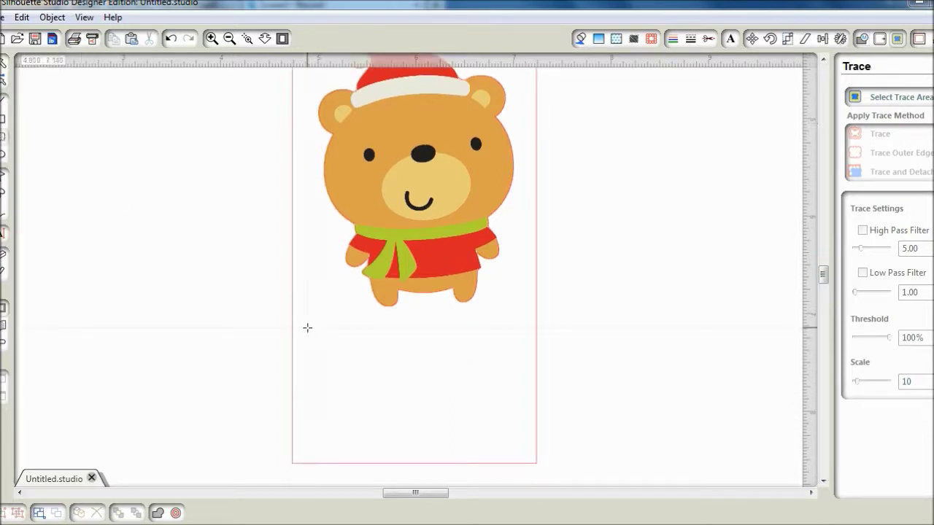
drag(307, 327, 521, 445)
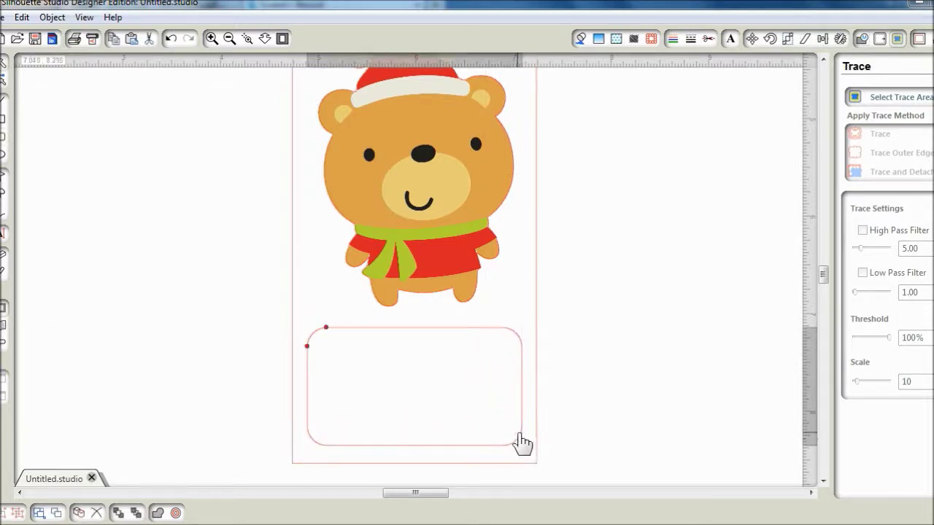
click(787, 38)
drag(927, 261, 872, 259)
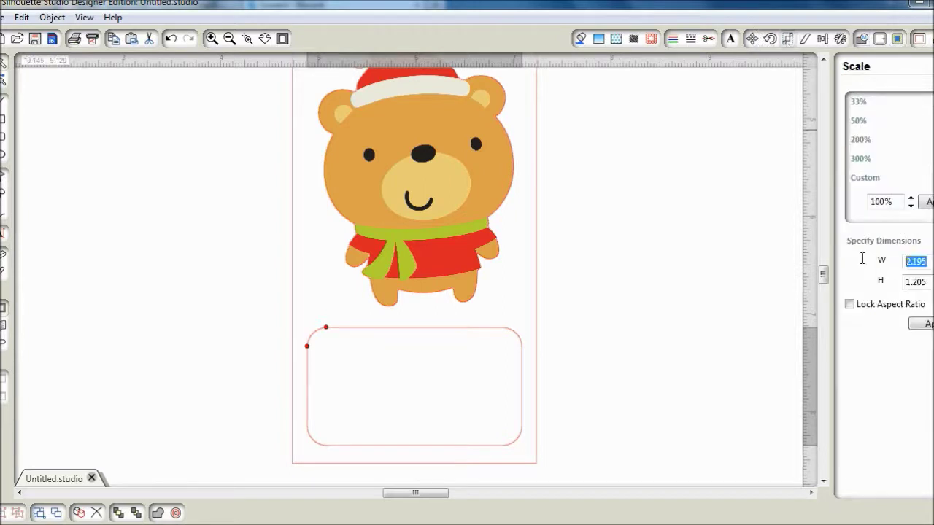
text(2)
key(Tab)
text(1.2)
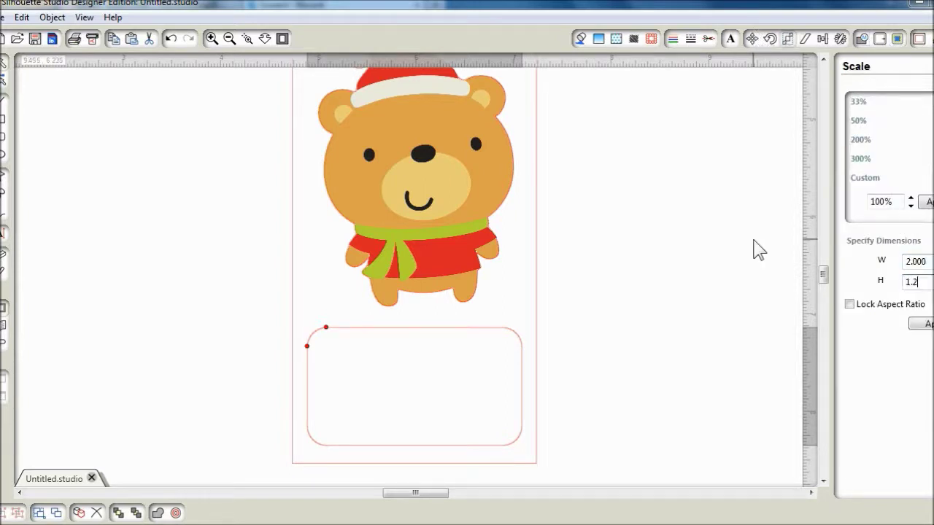
key(Return)
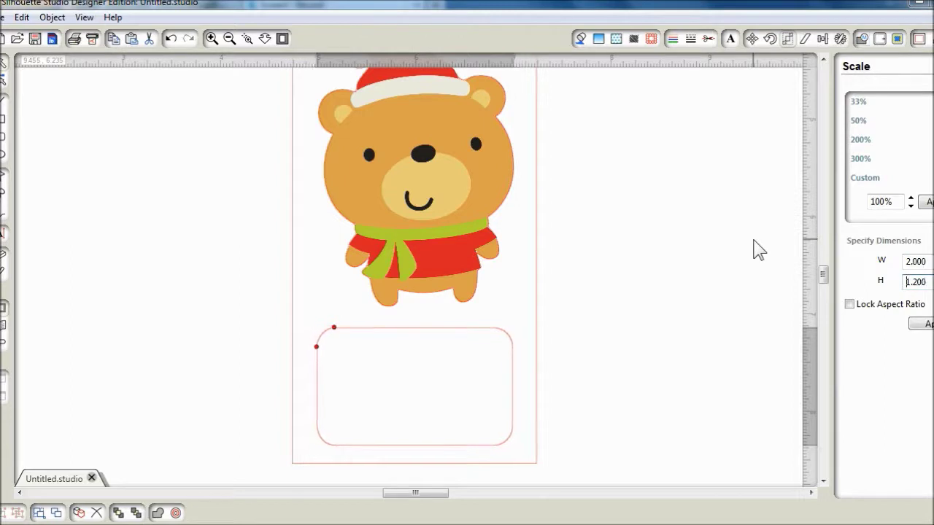
Centre the label box under the bear and select both shapes.
click(486, 339)
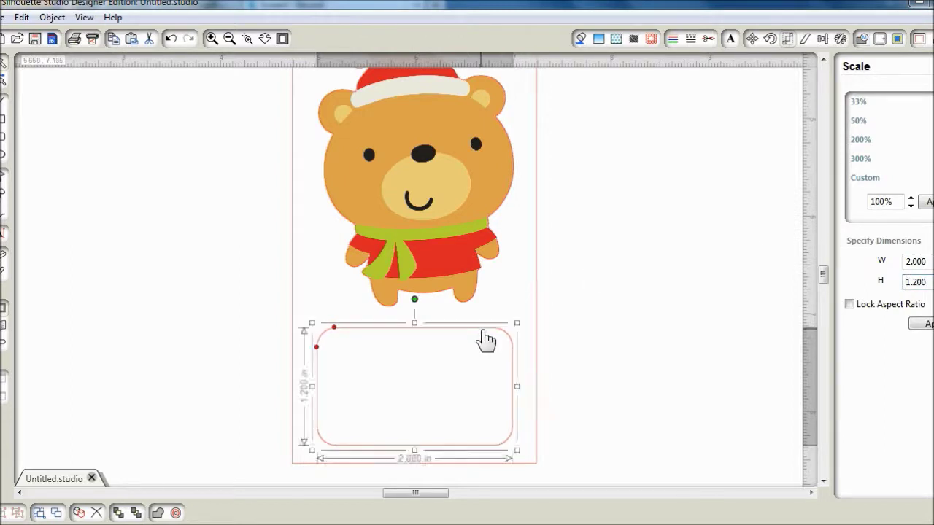
drag(486, 339, 491, 337)
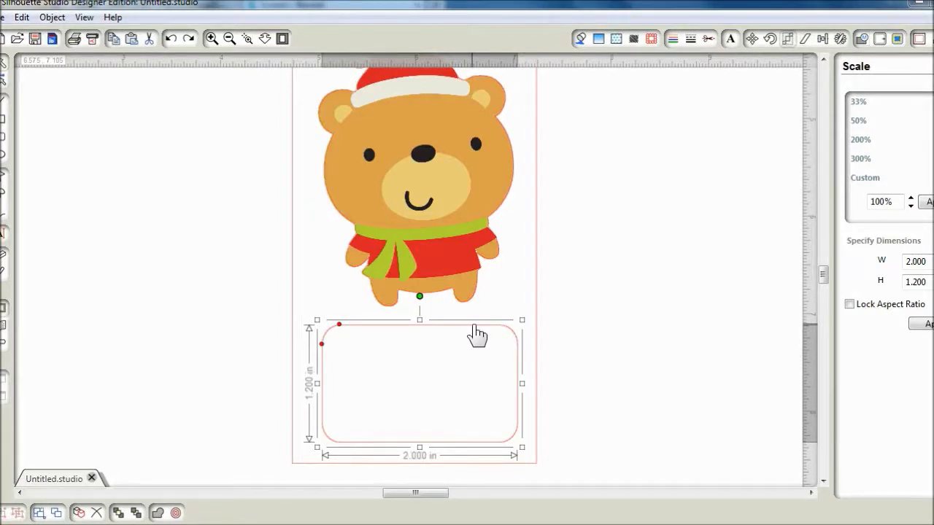
shift+click(502, 217)
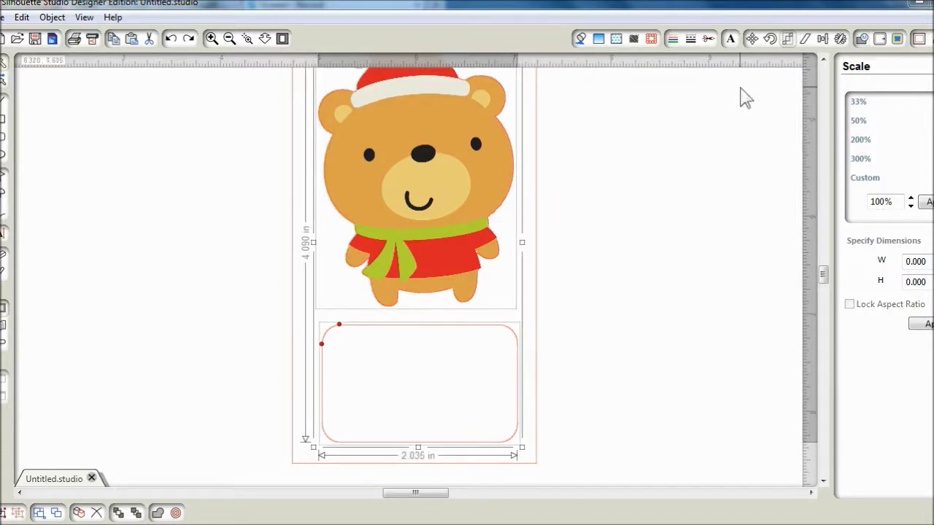
Add one 0.135 in offset outline around the bear and label box together.
click(879, 39)
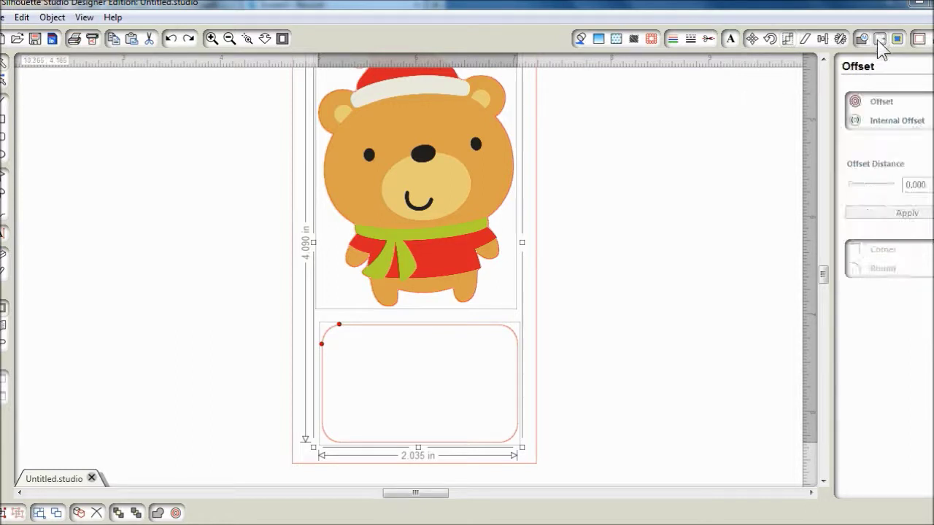
click(878, 105)
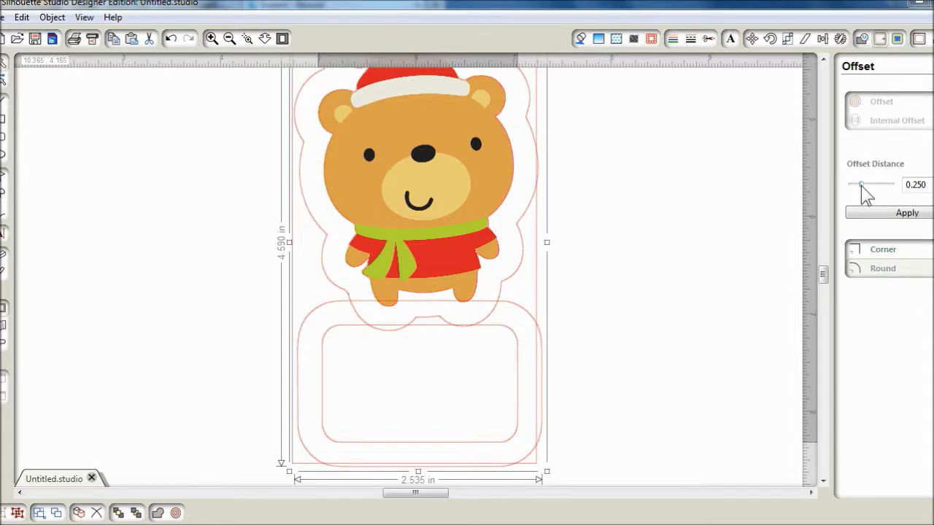
drag(861, 185, 856, 188)
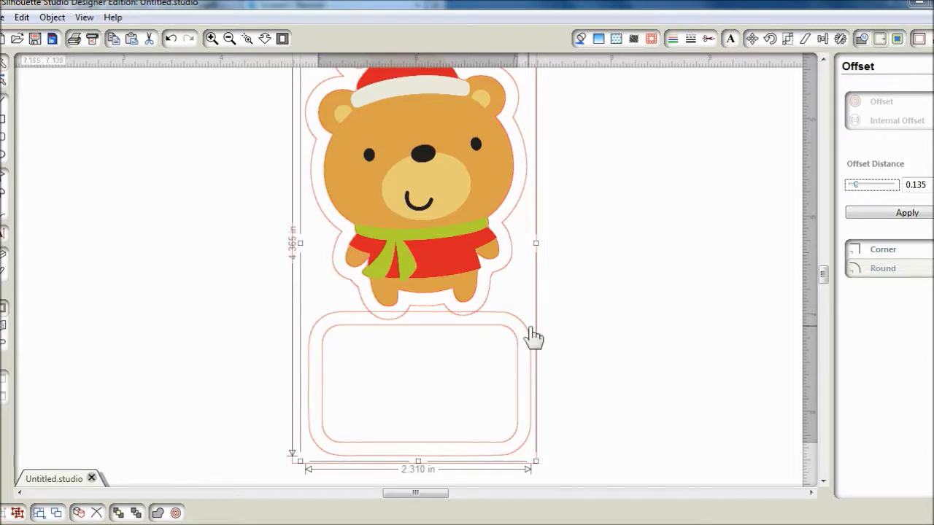
click(867, 215)
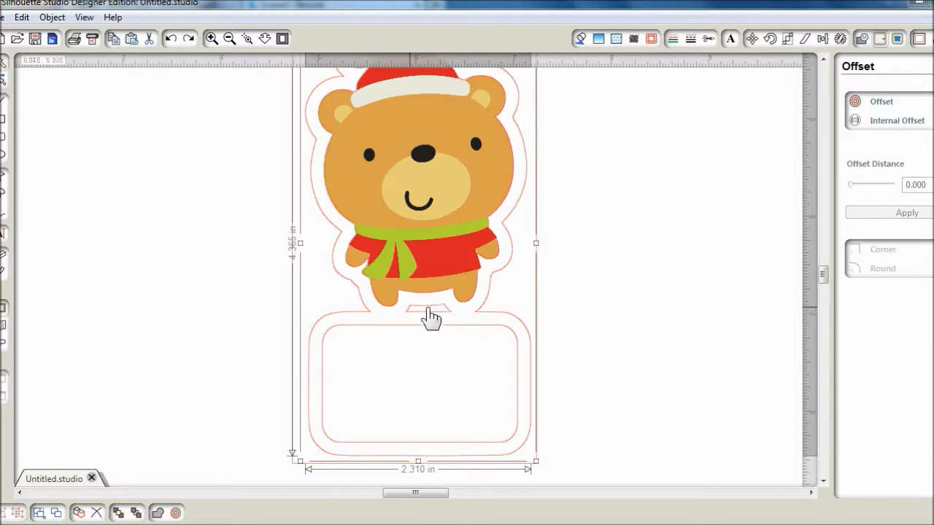
Release the outline's compound path and delete the stray connector between bear and box.
right_click(482, 315)
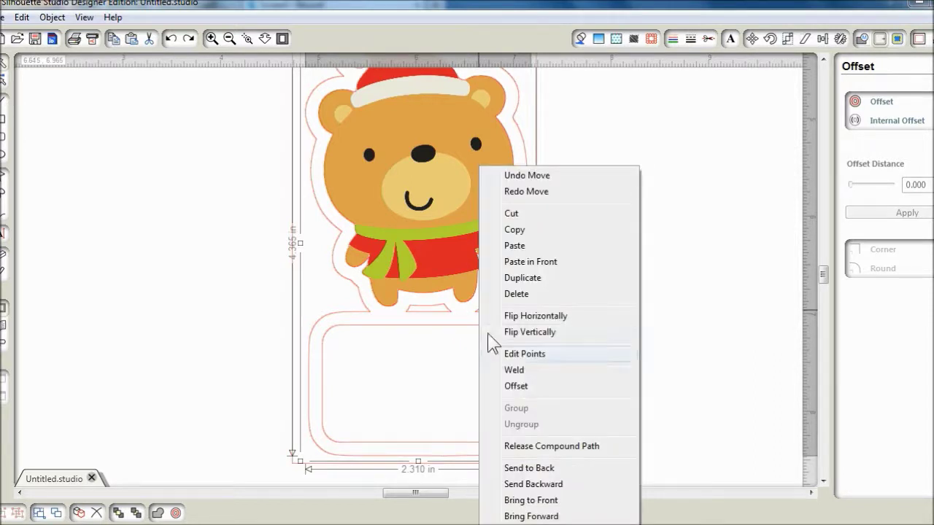
click(545, 451)
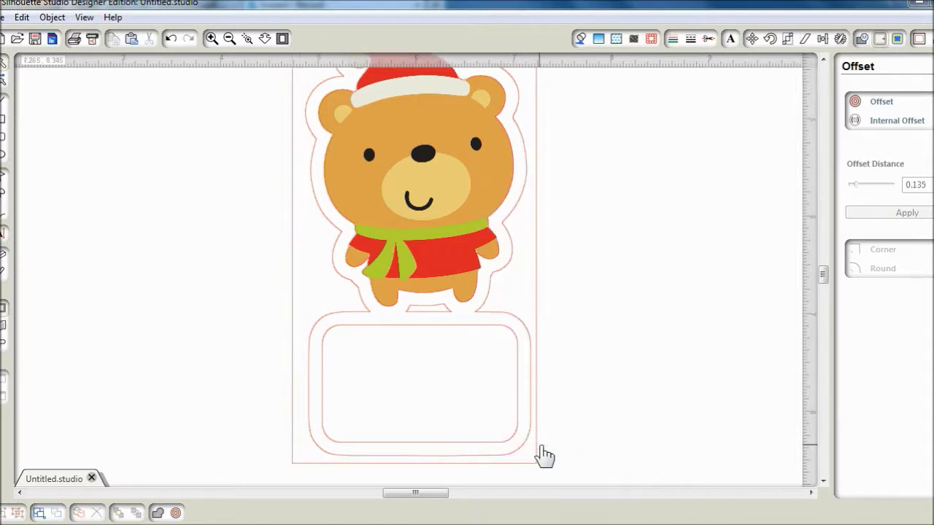
drag(559, 282, 383, 332)
click(383, 332)
scroll(825, 279, up, 1)
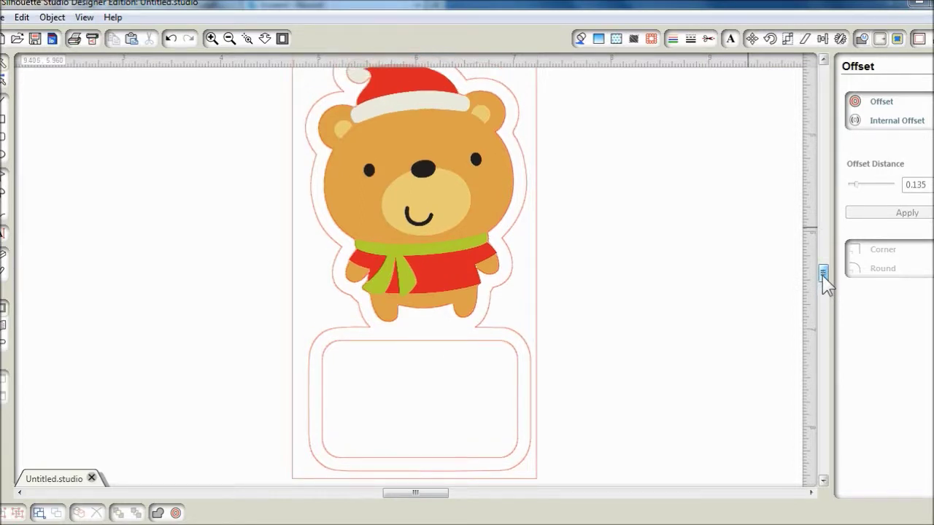
Line the label box edge with 44 10ss rhinestones at 0.10 spacing.
click(488, 347)
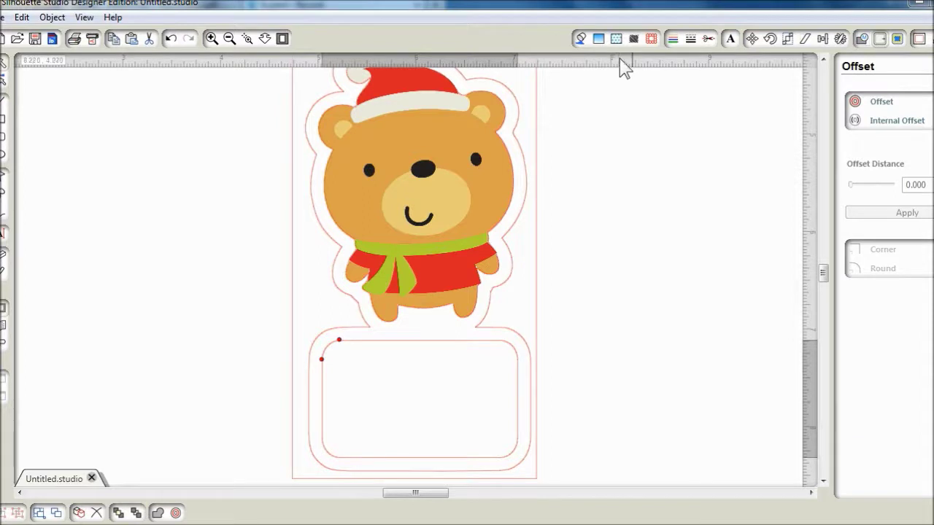
click(652, 38)
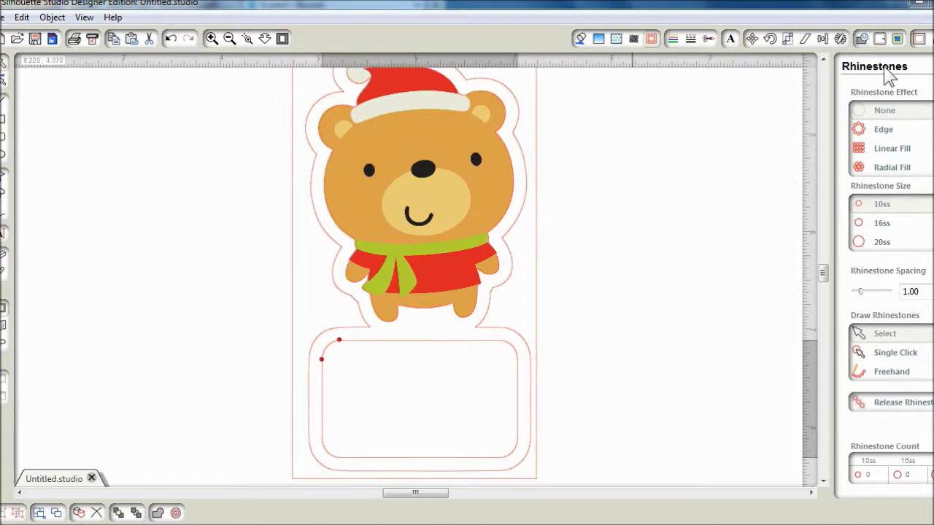
click(879, 131)
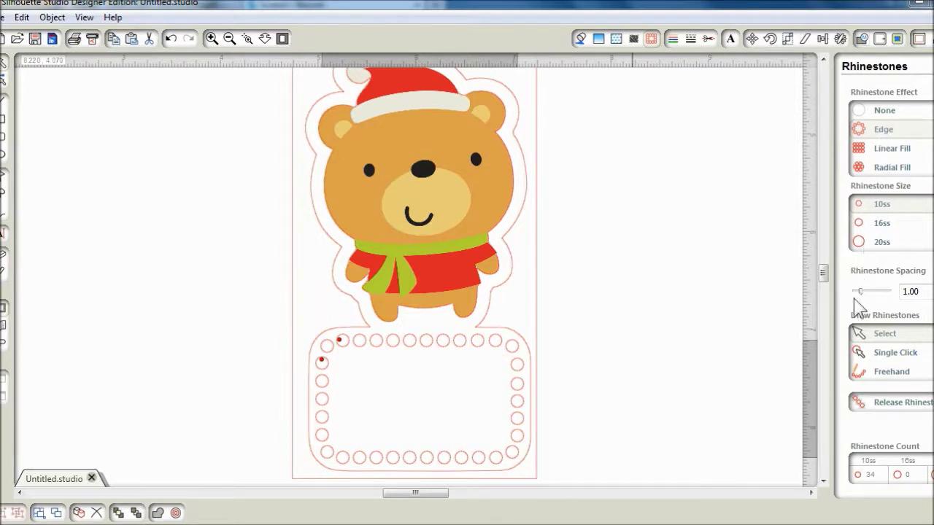
drag(861, 293, 855, 293)
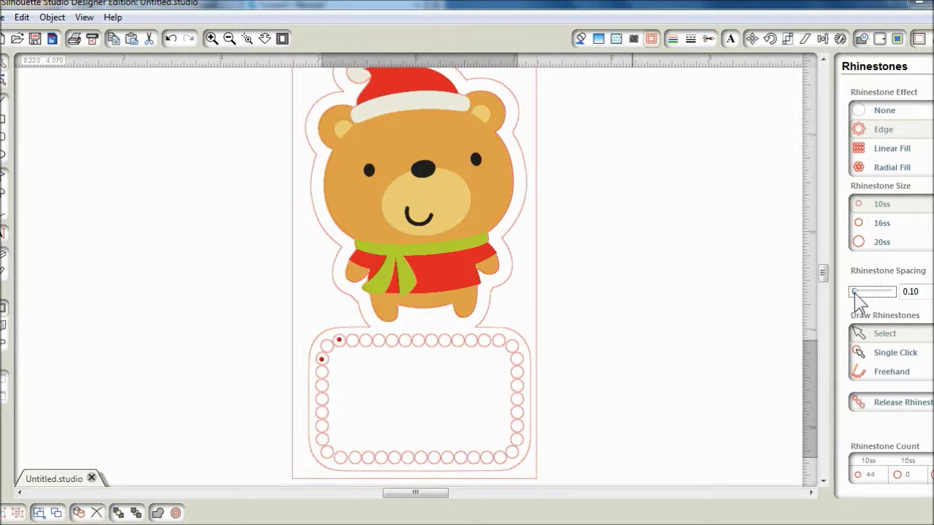
click(583, 38)
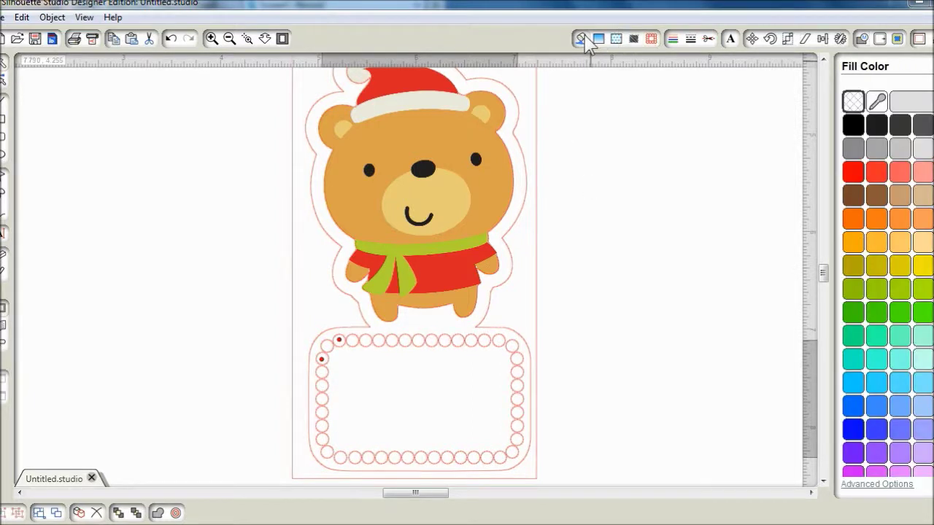
Fill the rhinestone dots around the label box solid red.
click(853, 174)
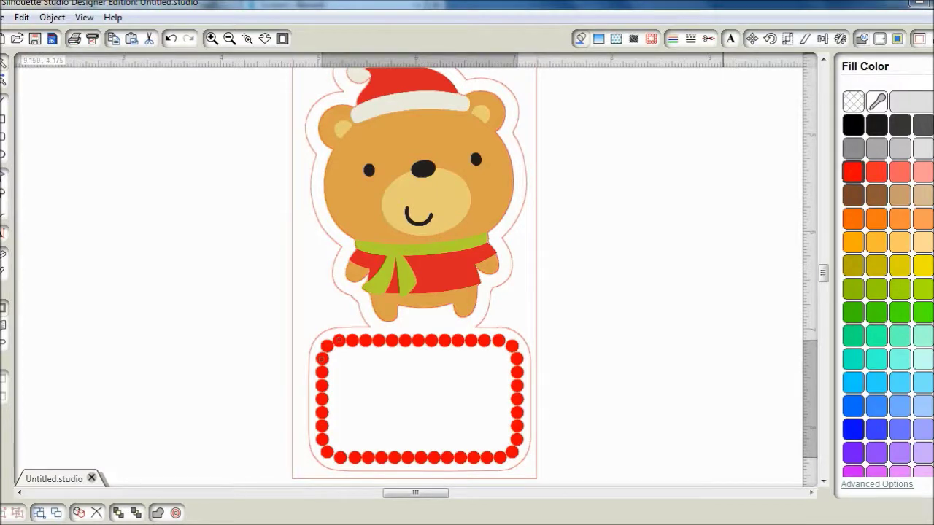
click(4, 241)
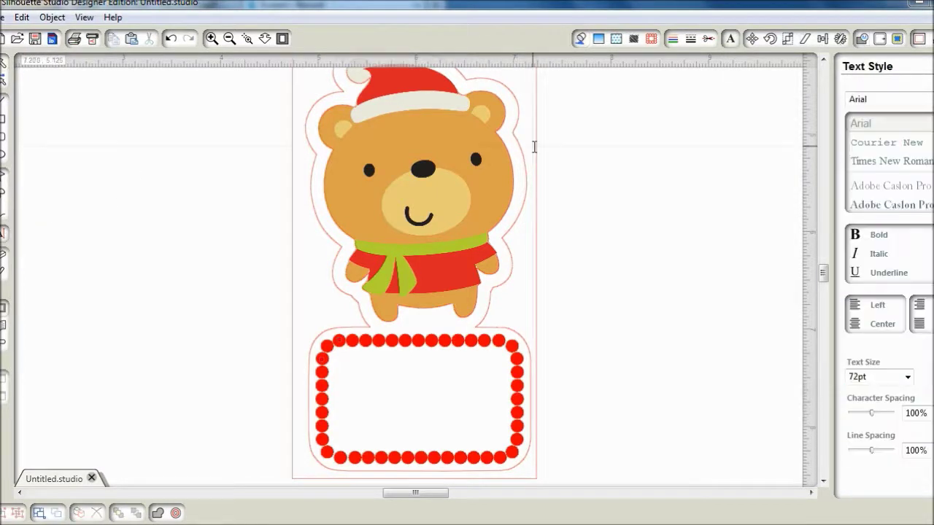
Type the to:/from: label text in LD Little Piggy at 14pt inside the label box.
click(903, 95)
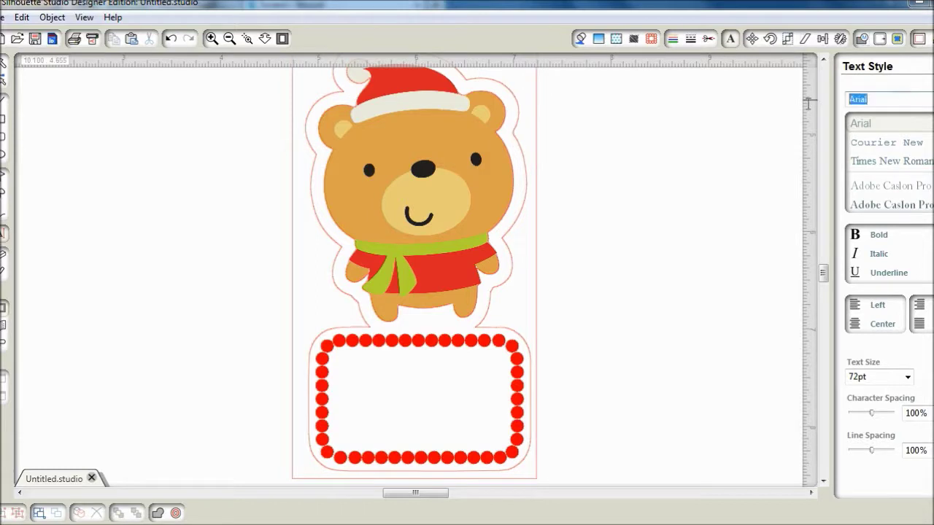
text(ld)
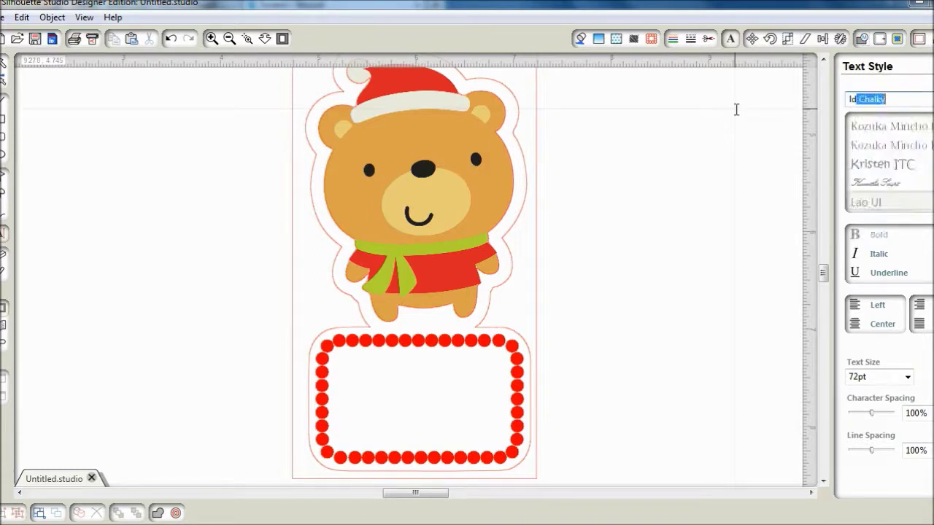
text( l)
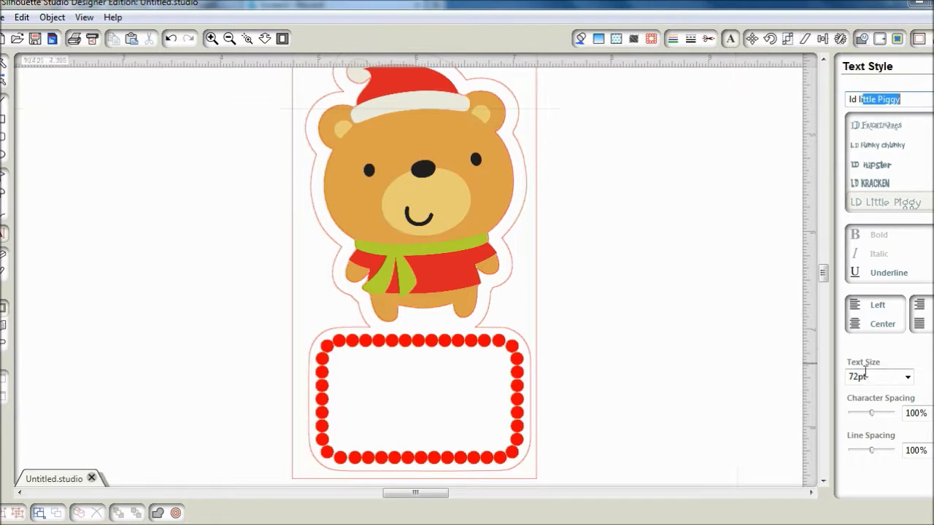
click(907, 377)
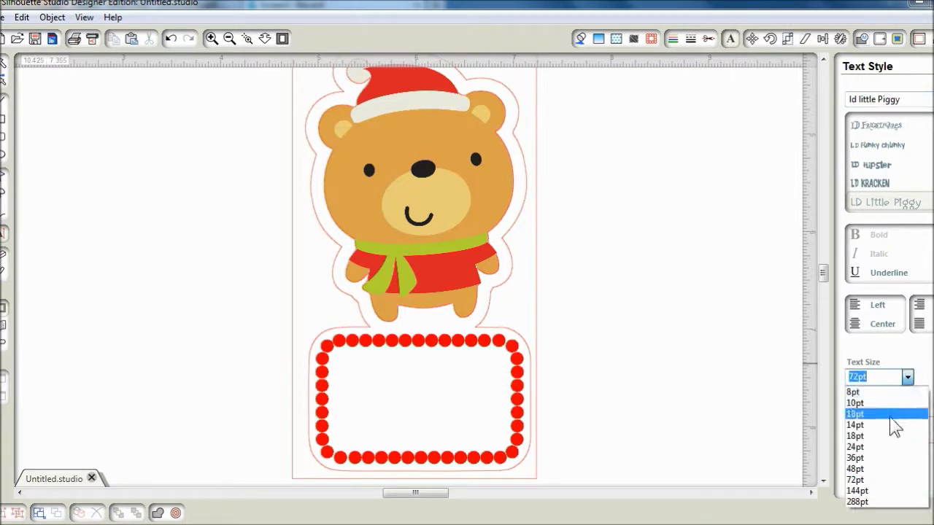
click(890, 421)
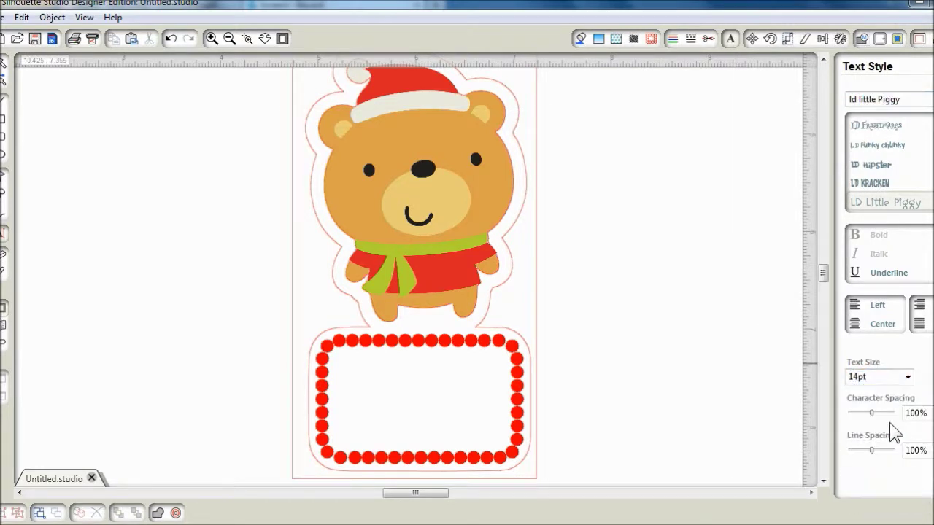
click(345, 369)
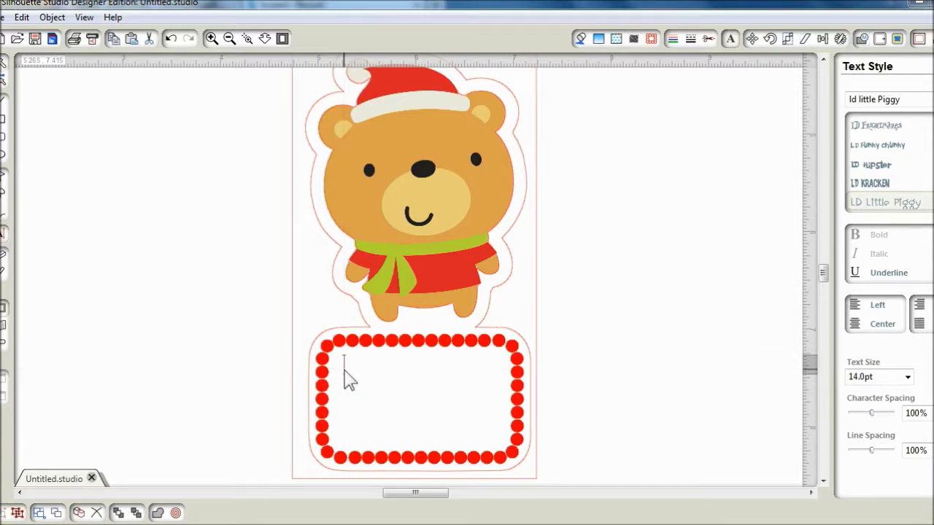
text(Joy)
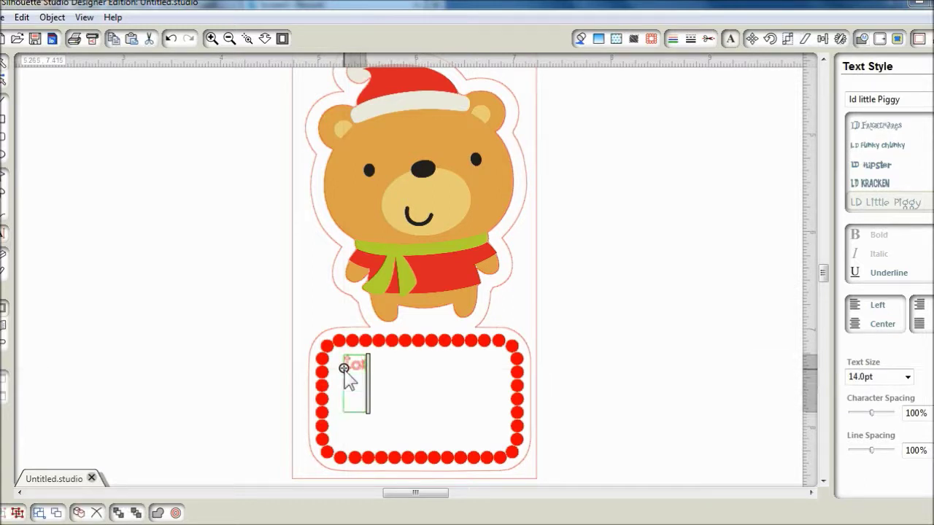
text(from:)
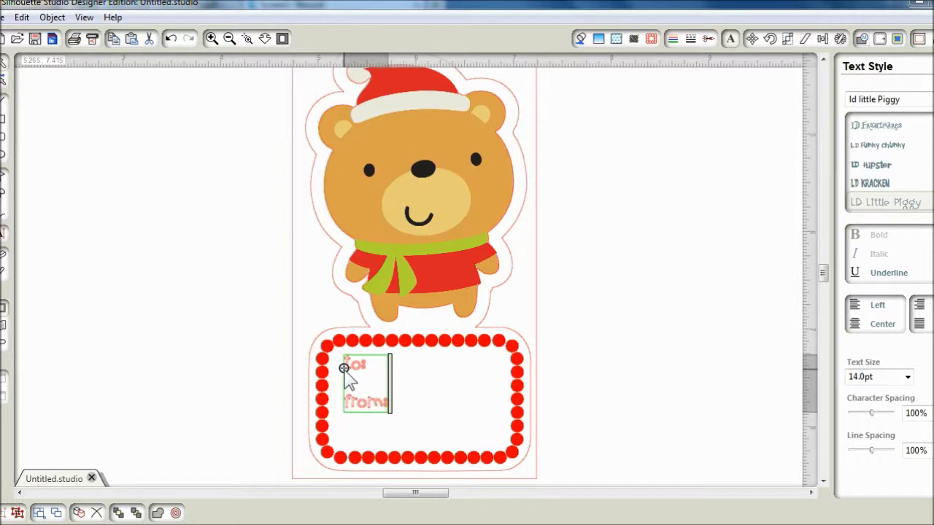
key(Return)
click(410, 403)
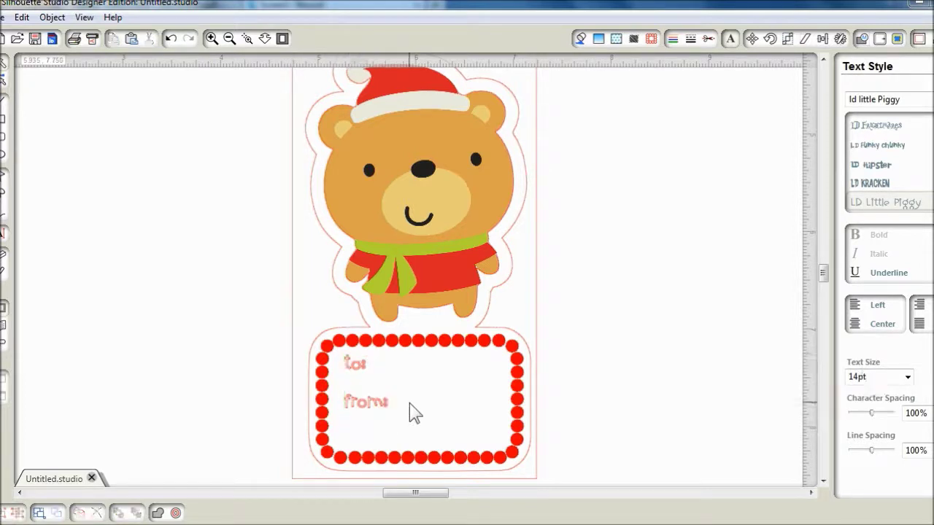
Colour the to:/from: text black and nudge it slightly lower.
click(376, 411)
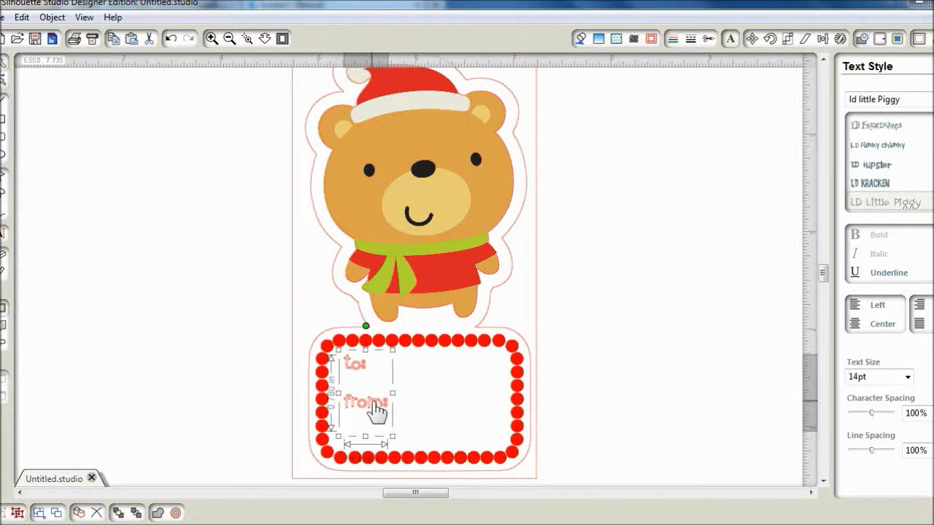
click(581, 41)
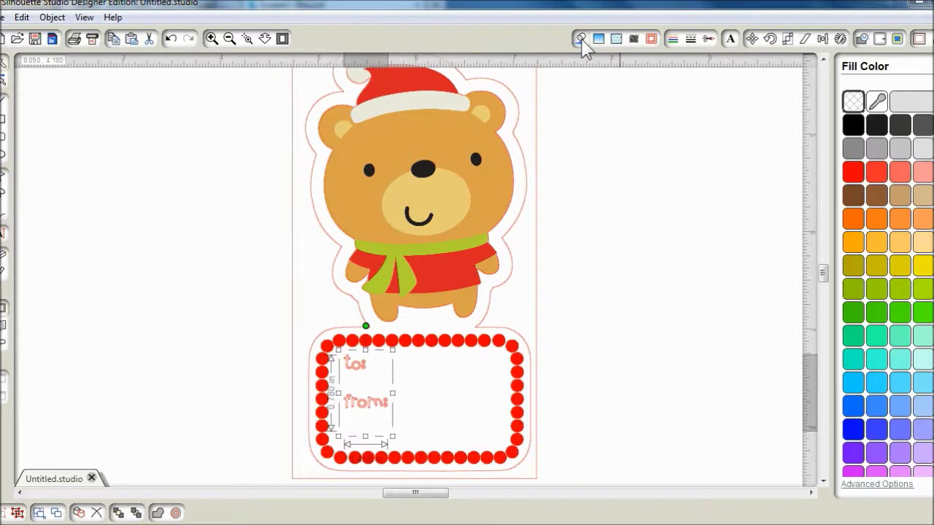
click(853, 125)
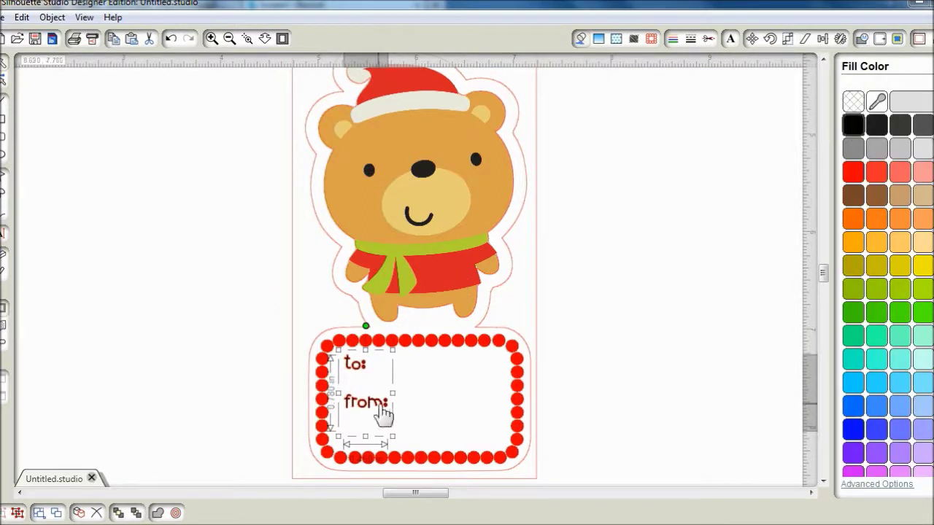
drag(382, 413, 380, 418)
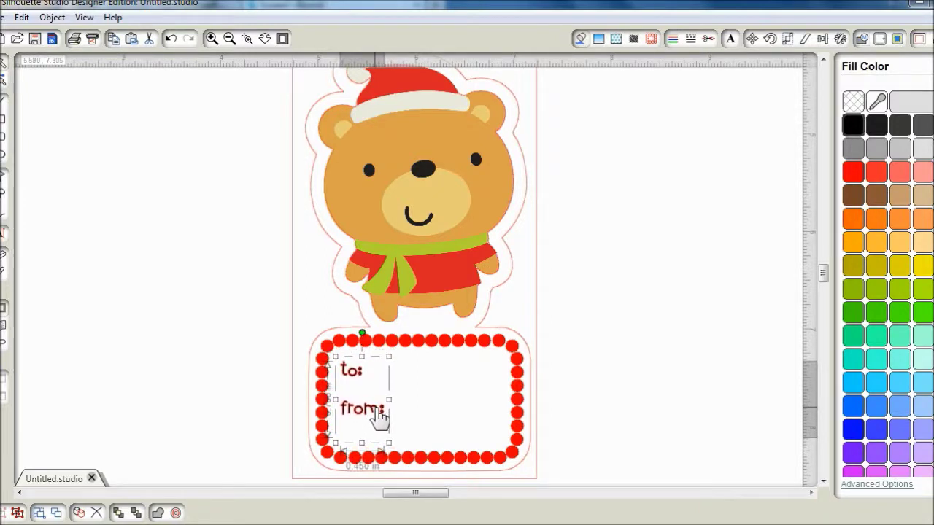
click(403, 392)
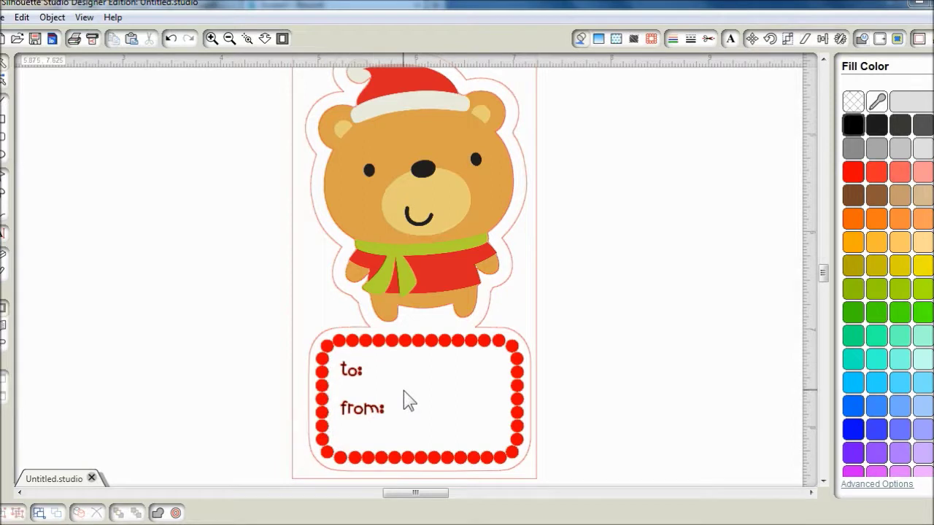
Deselect the bear tag group and scroll until the blank area above the bear's hat shows.
click(540, 336)
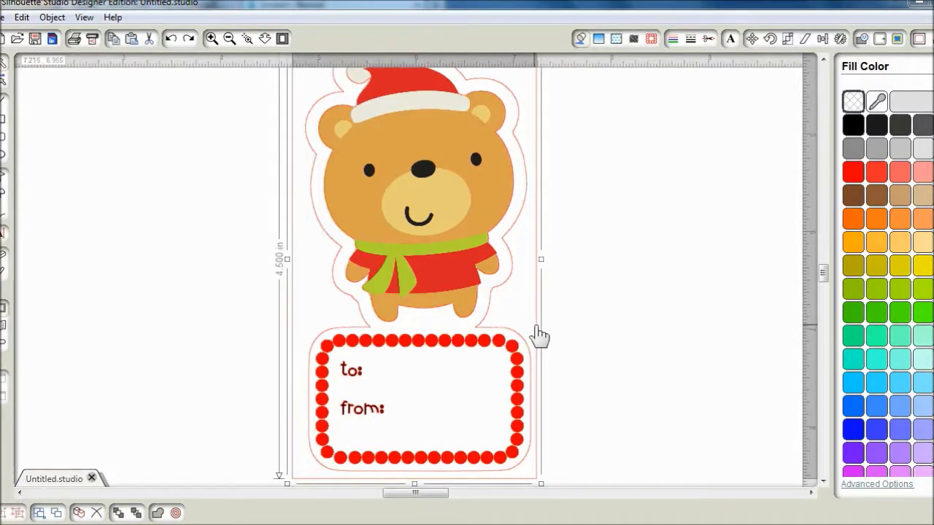
click(534, 335)
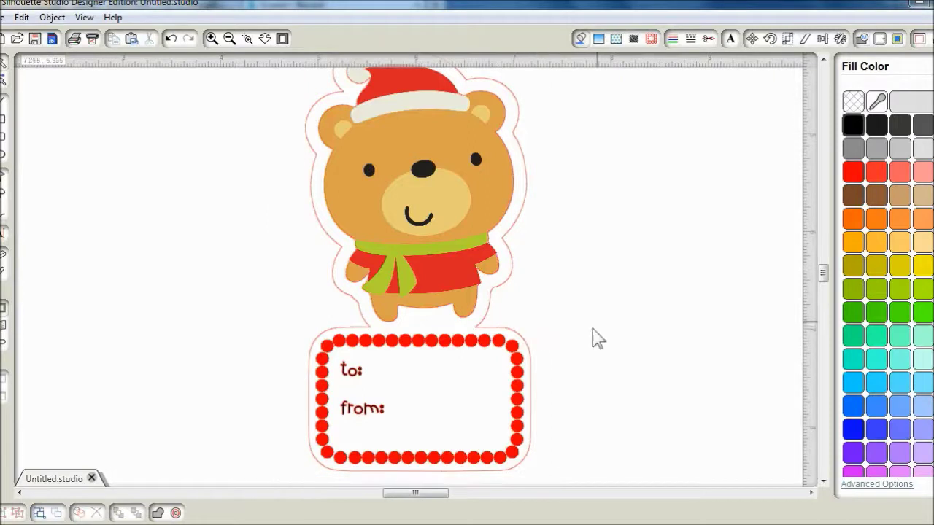
drag(822, 278, 816, 263)
scroll(816, 264, down, 2)
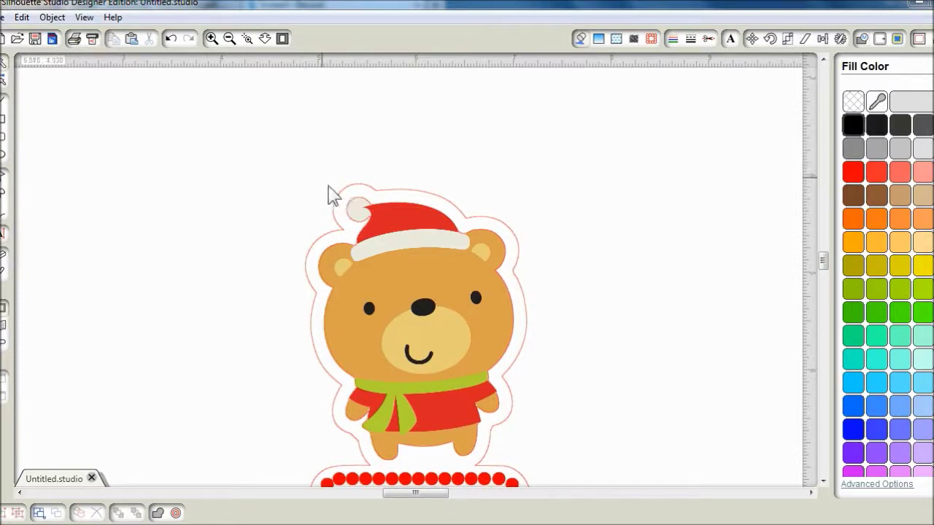
Draw a 0.335 by 0.330 inch circle above the hat and select it with its 0.105 inch inner hole.
click(2, 156)
drag(278, 148, 311, 180)
click(308, 179)
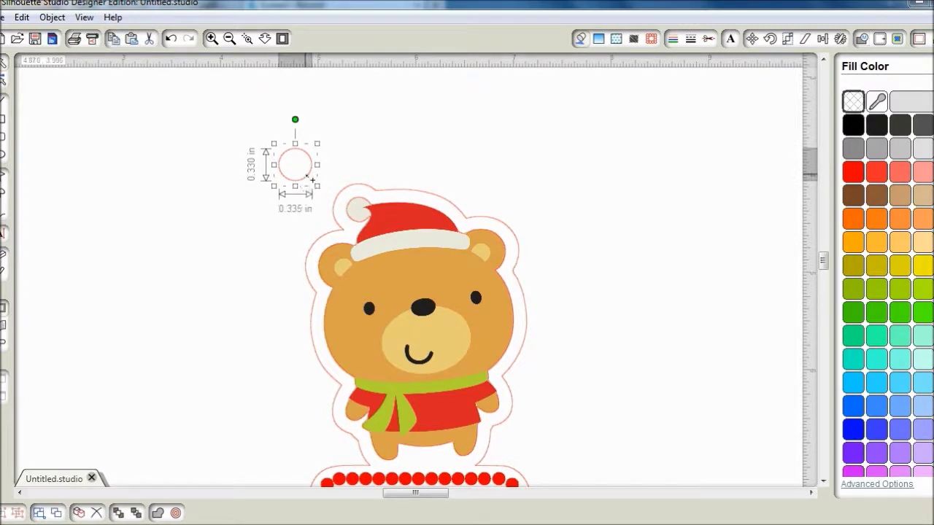
drag(311, 177, 341, 206)
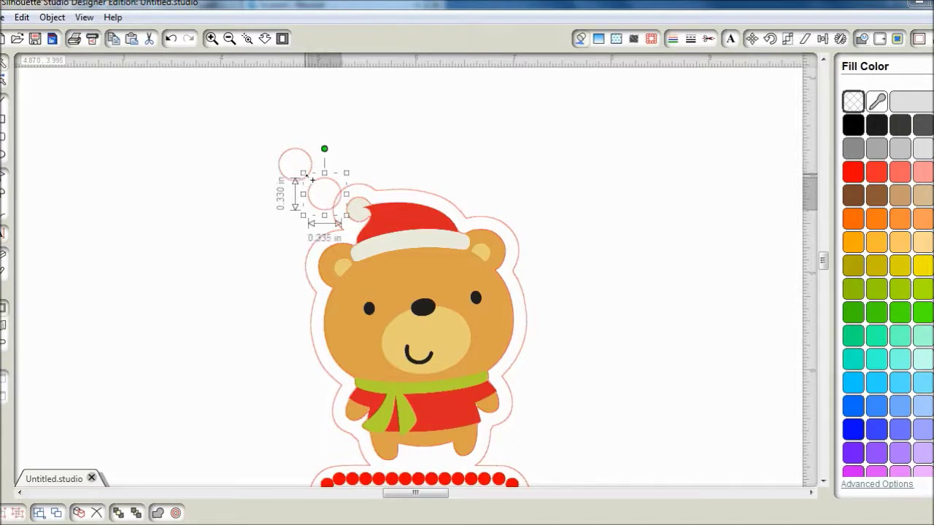
drag(347, 173, 295, 172)
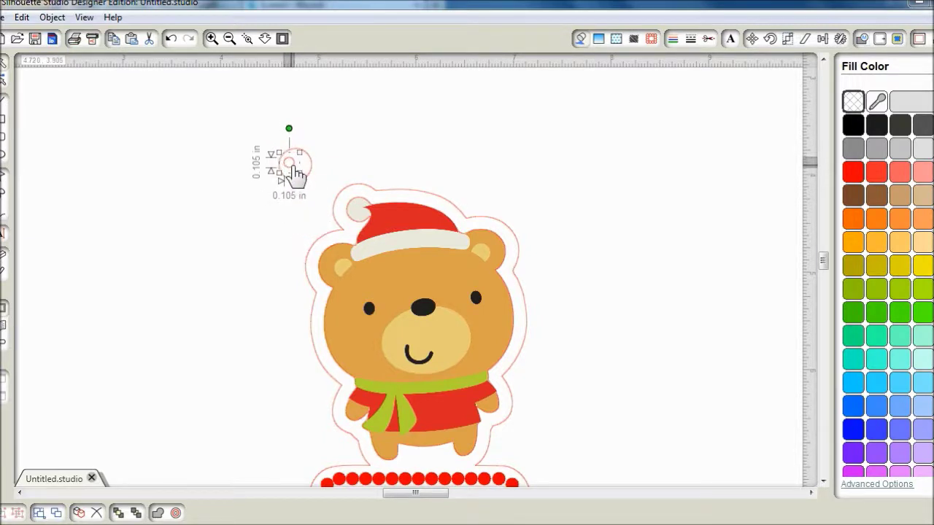
click(280, 163)
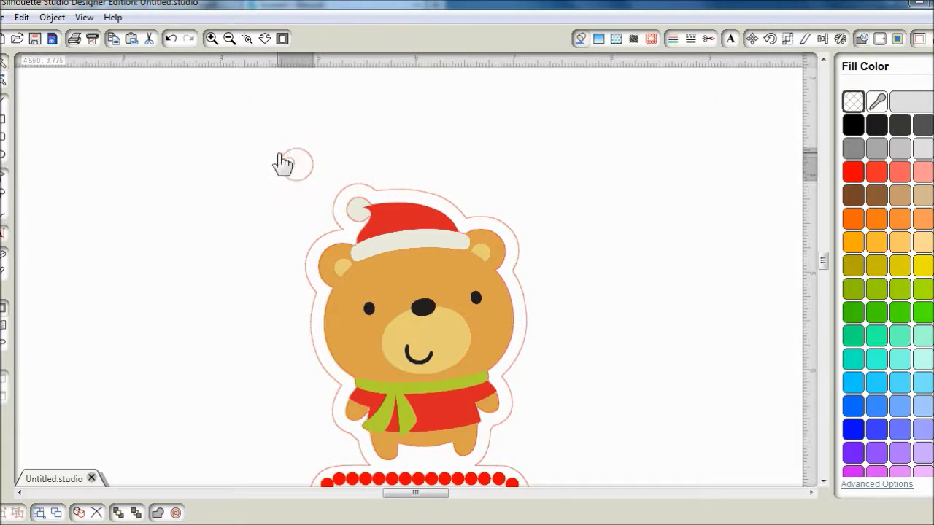
click(292, 164)
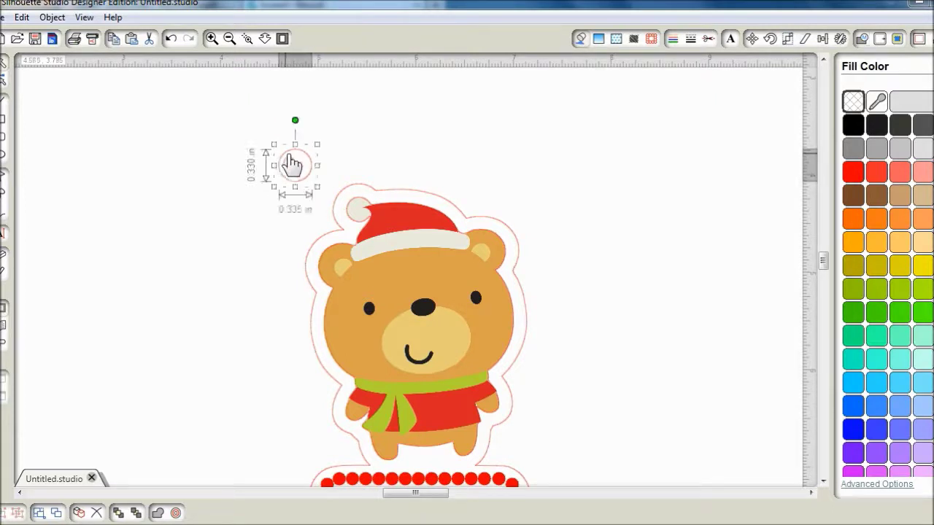
drag(257, 127, 350, 206)
Move the circle pair onto the hat tip and weld the tab circle onto the bear tag outline.
drag(310, 182, 351, 203)
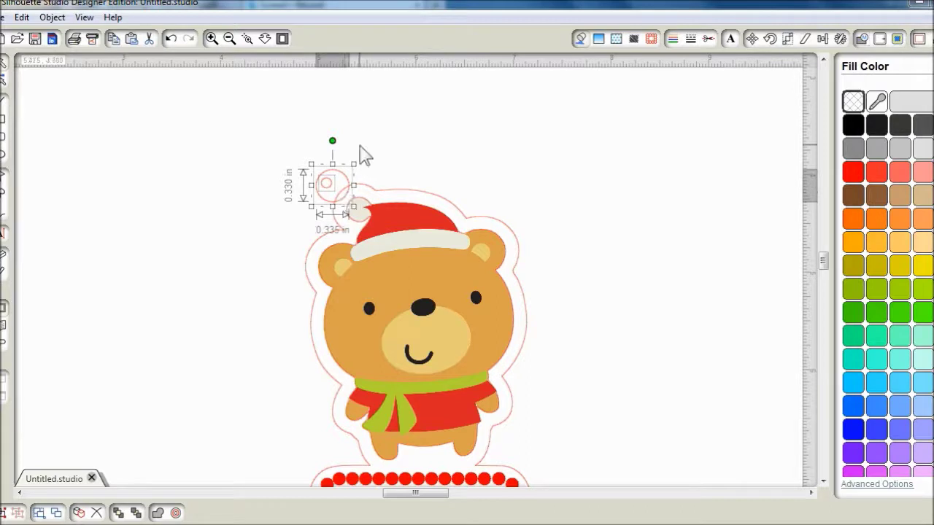
click(360, 156)
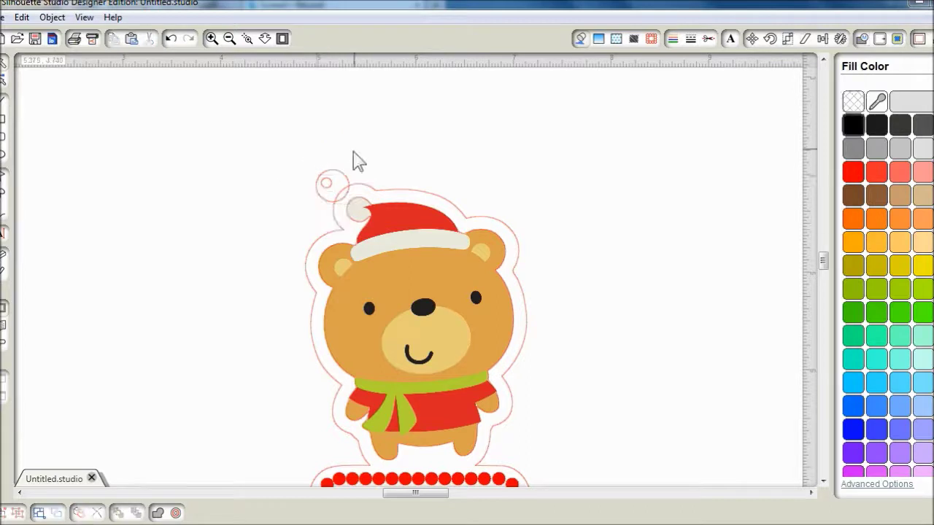
click(346, 192)
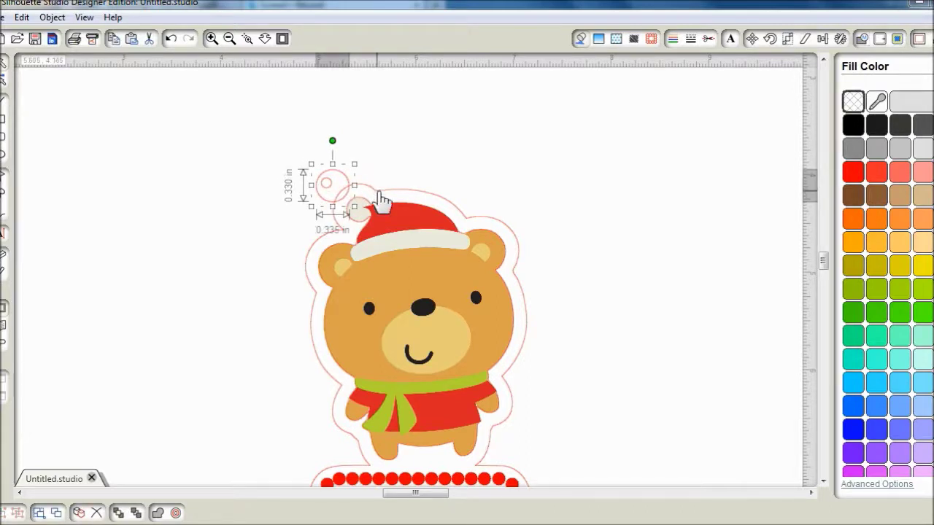
shift+click(379, 199)
right_click(381, 200)
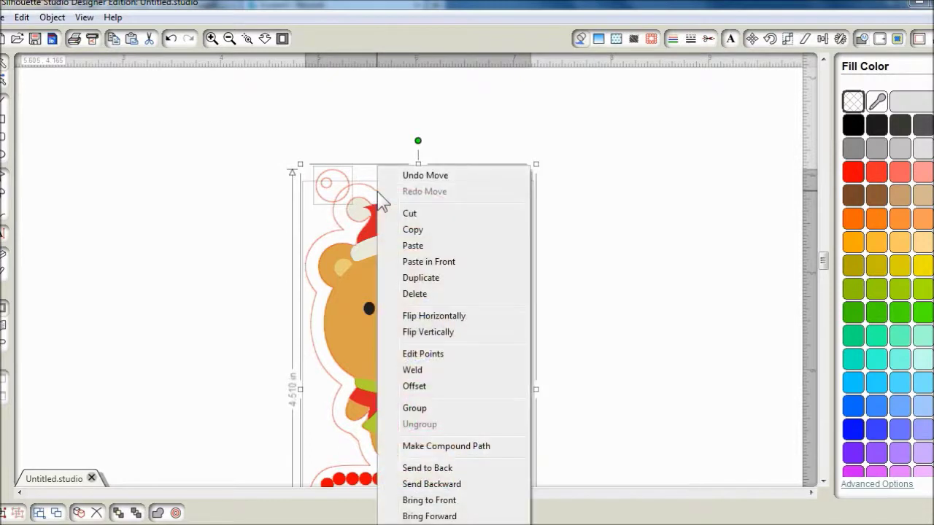
click(412, 371)
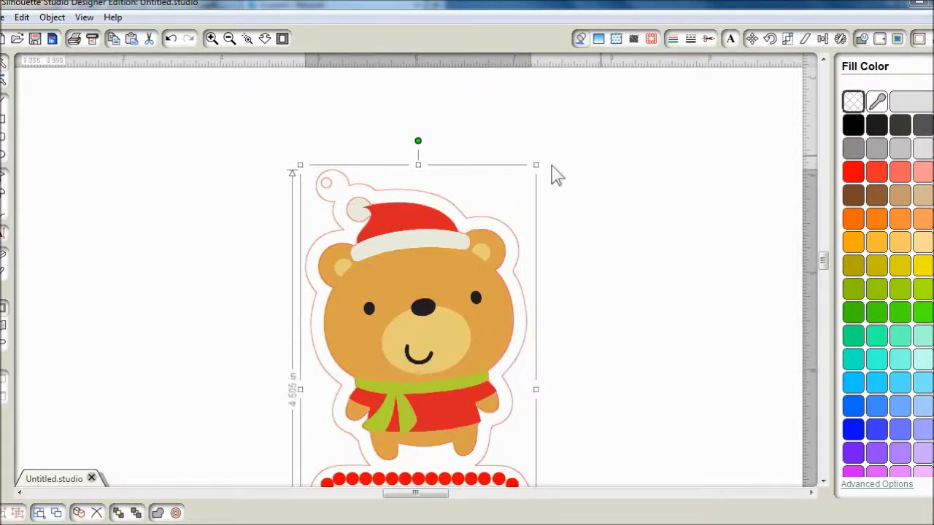
click(618, 157)
Shrink the ribbon hole inside the ring to 0.085 by 0.080 inches.
click(326, 182)
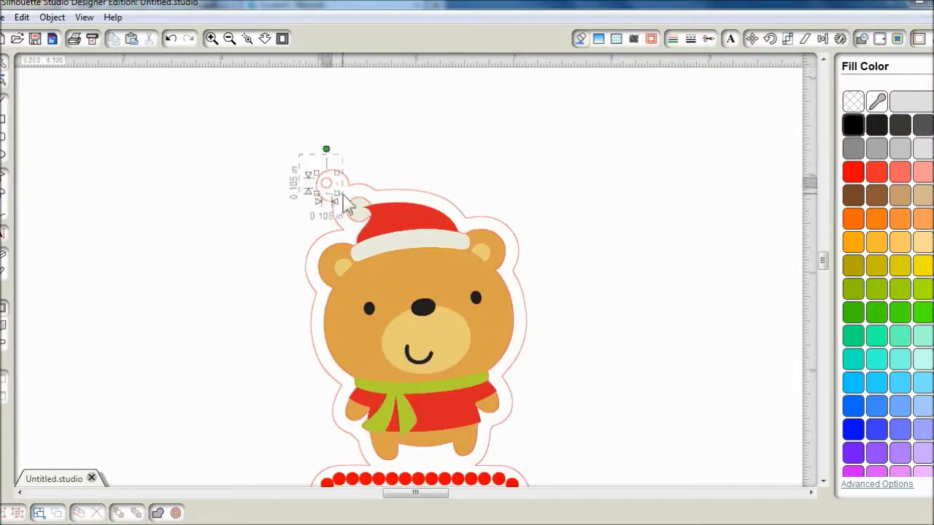
drag(334, 175, 334, 178)
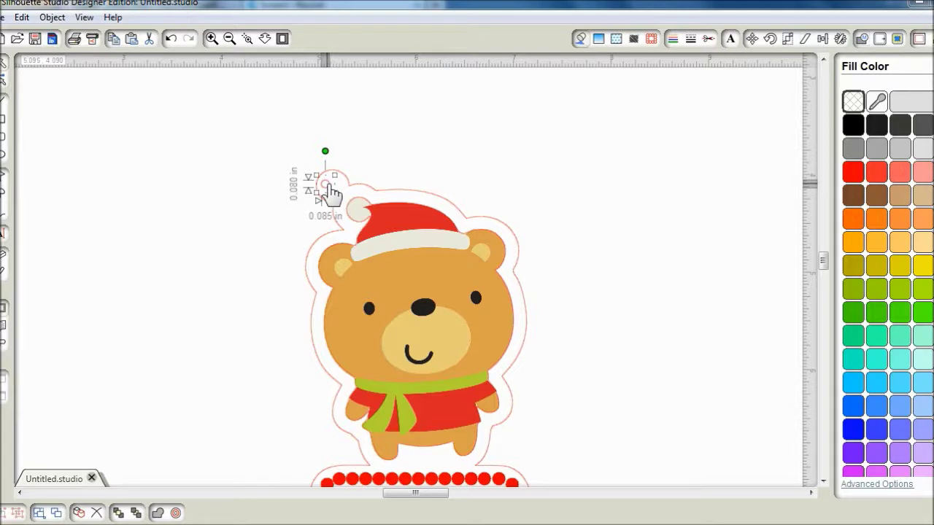
click(367, 170)
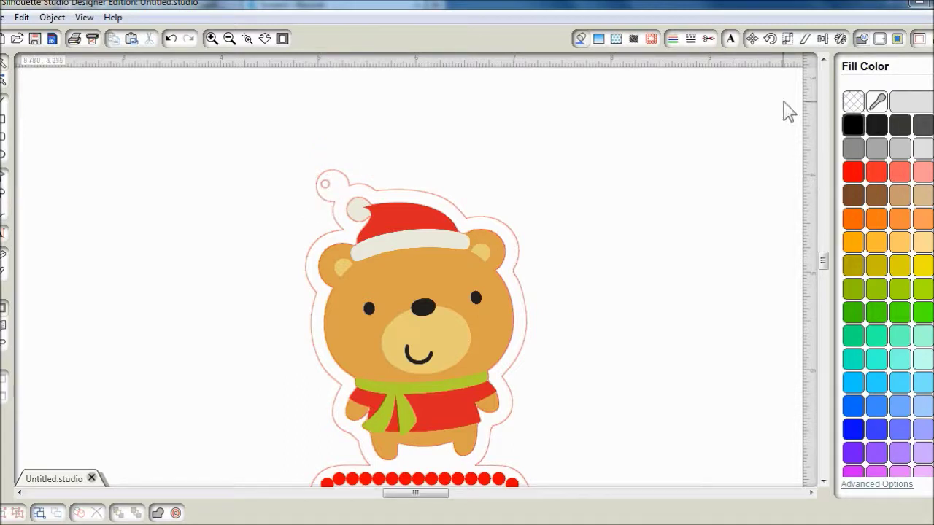
scroll(825, 270, down, 2)
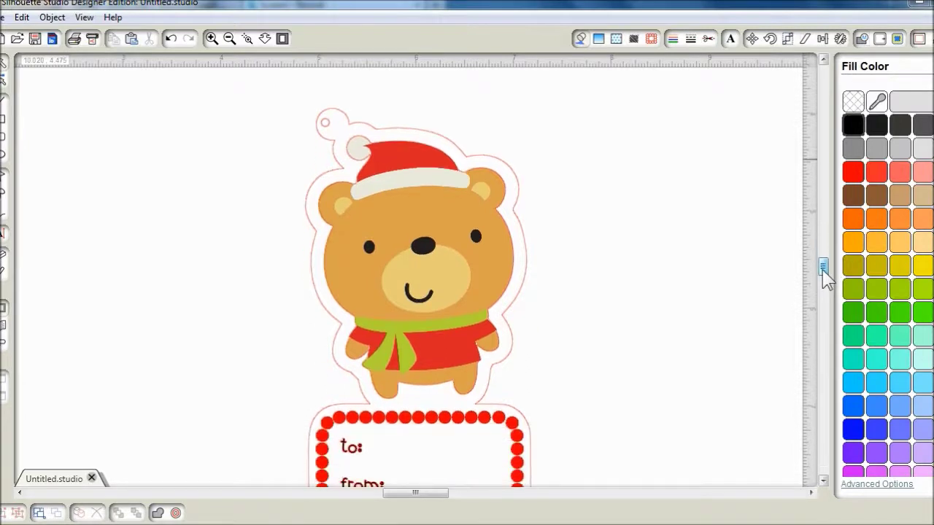
Remove the red line colour from the bear and tag artwork using the transparent swatch.
click(227, 40)
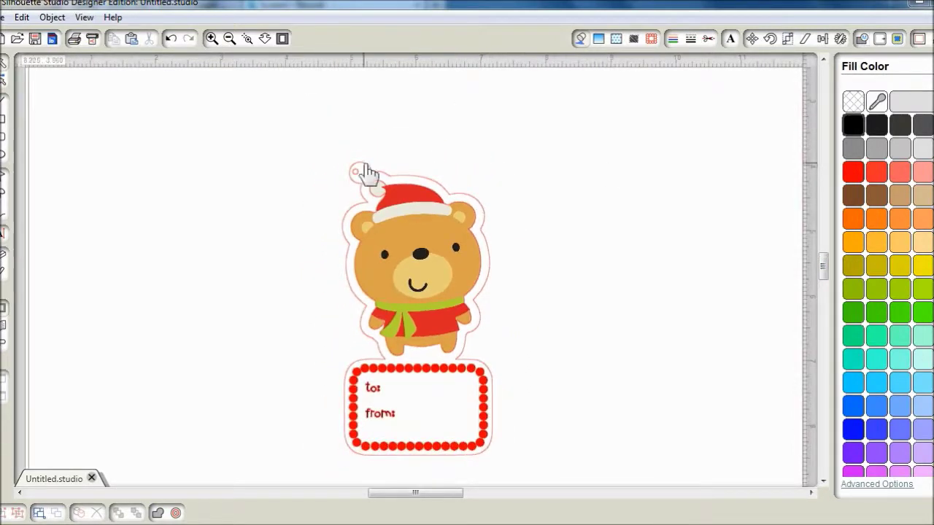
drag(334, 181, 511, 475)
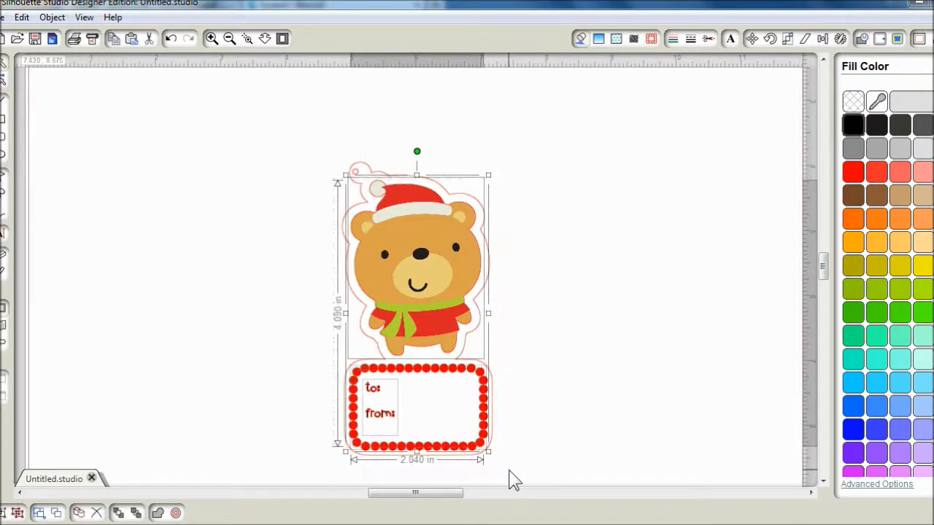
click(672, 39)
click(853, 101)
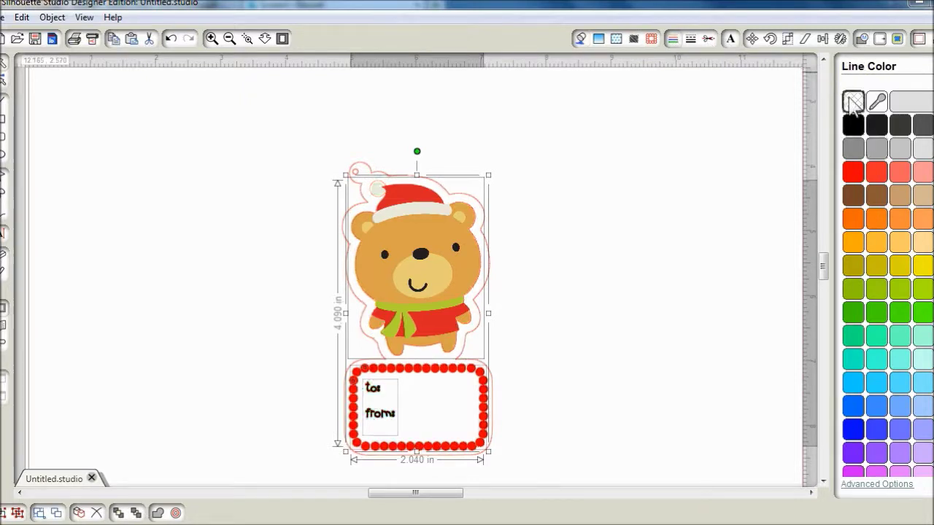
click(617, 238)
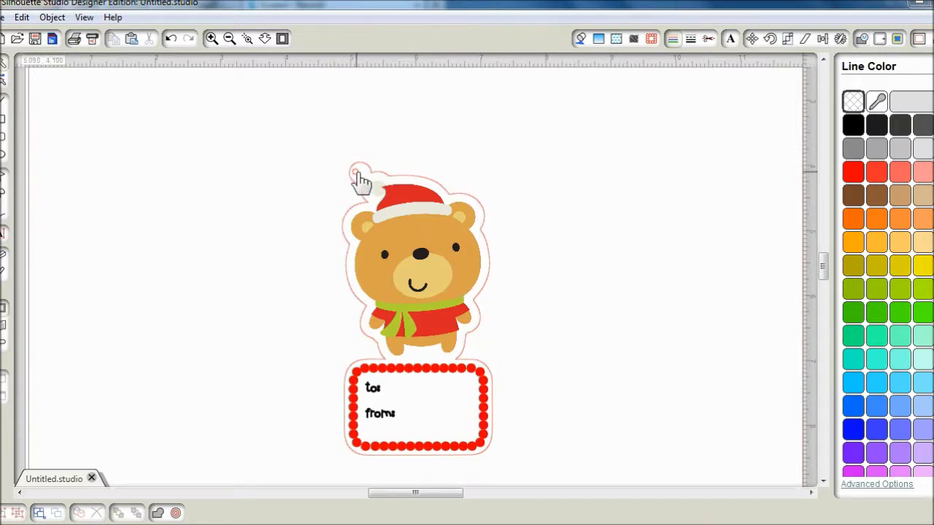
Give the ribbon hole and outer tag outline a light grey line colour.
click(358, 179)
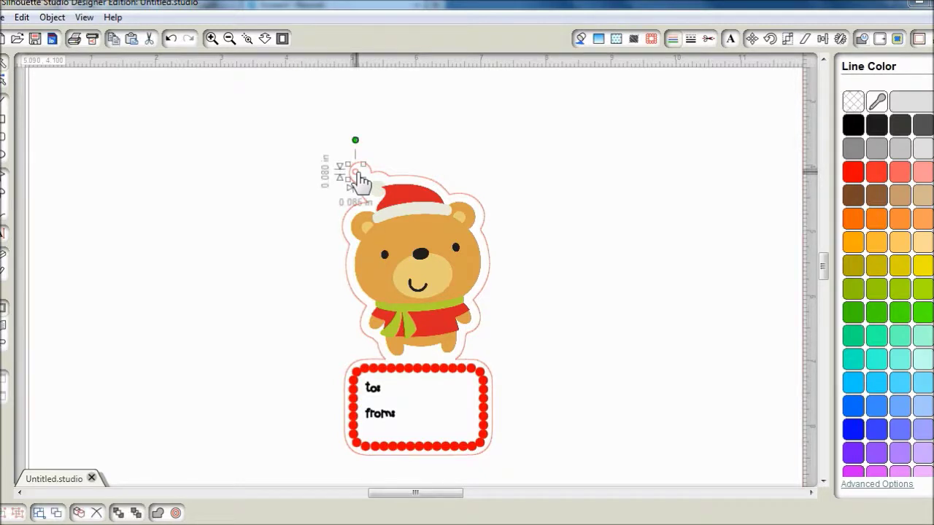
click(382, 183)
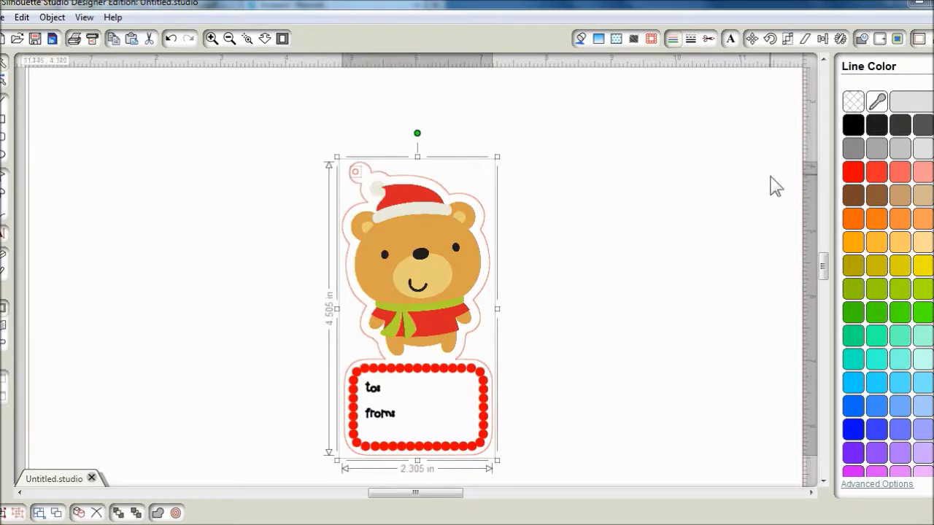
click(899, 148)
click(677, 185)
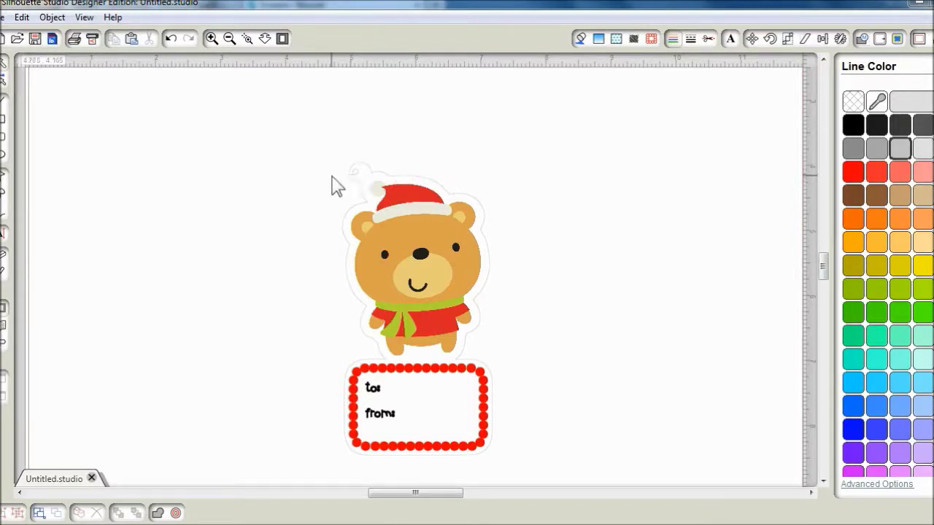
Set the bear artwork and to:/from: box to No Cut in the Cut Style panel.
click(709, 39)
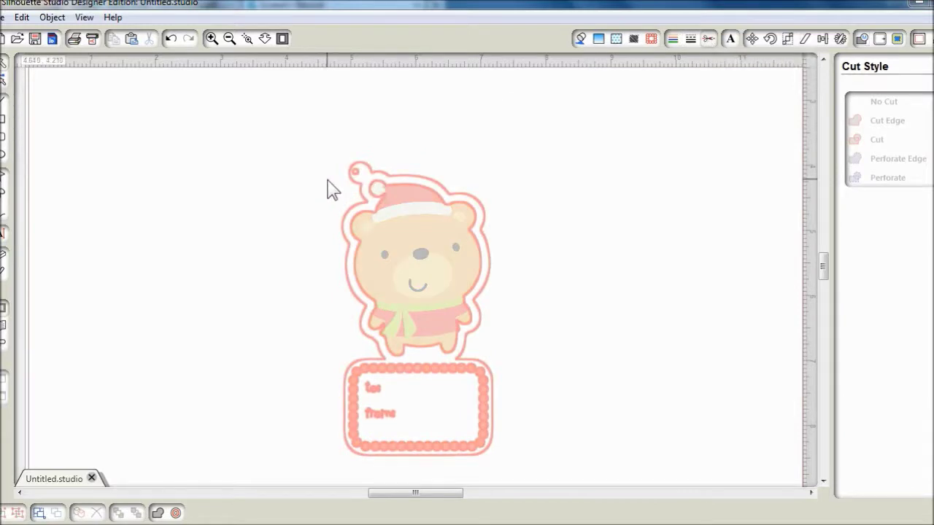
drag(327, 180, 526, 486)
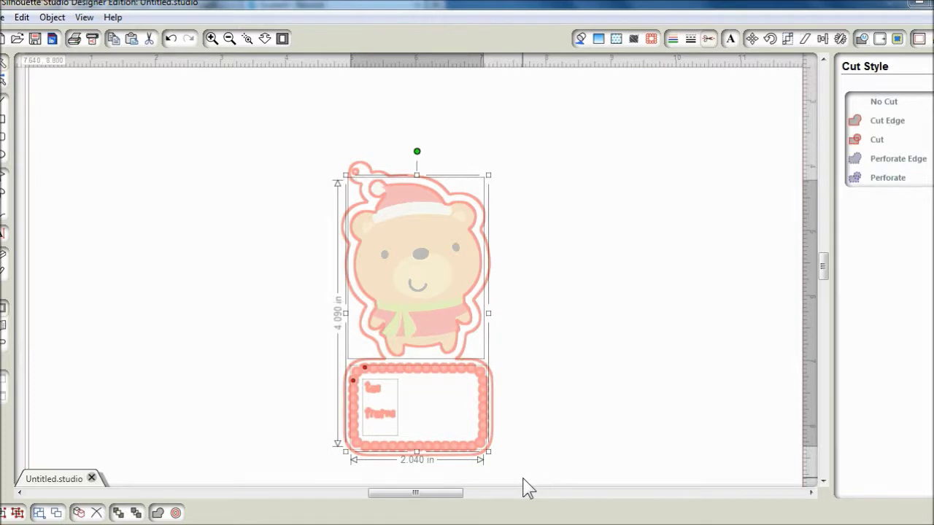
click(886, 103)
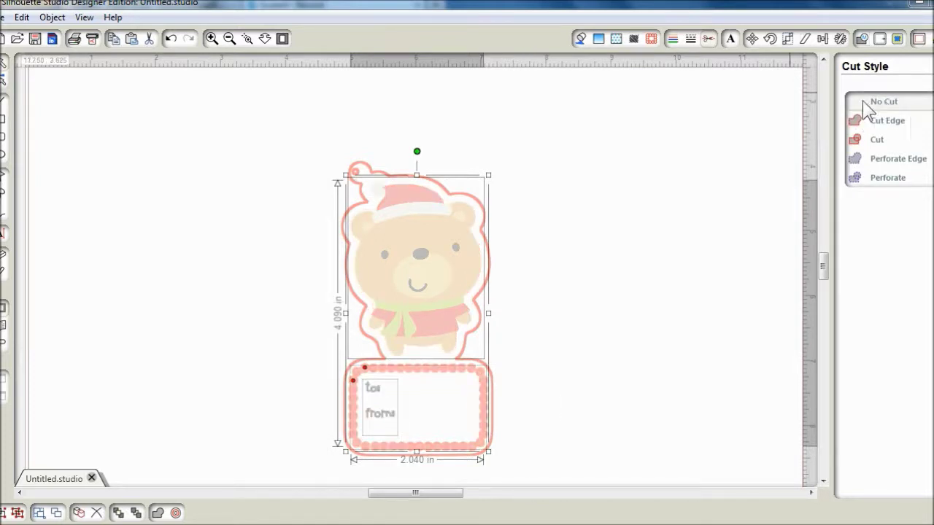
click(577, 123)
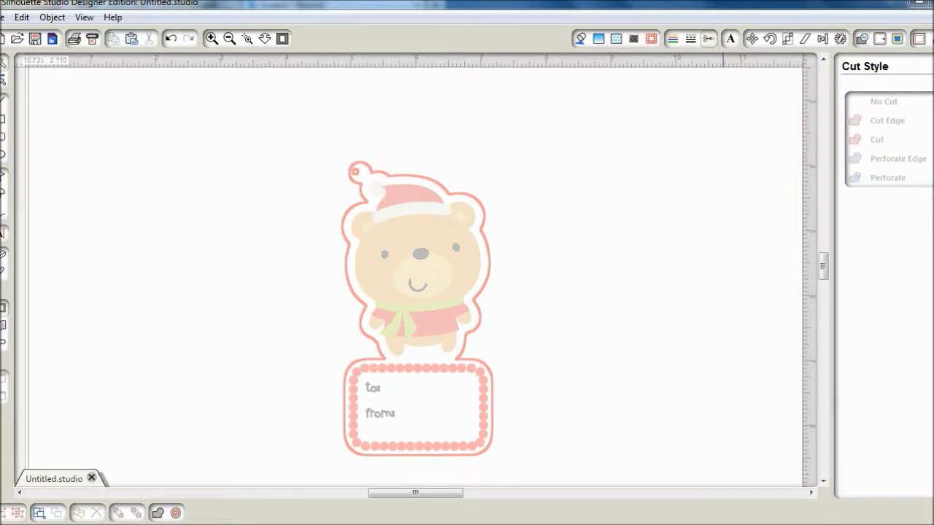
click(708, 39)
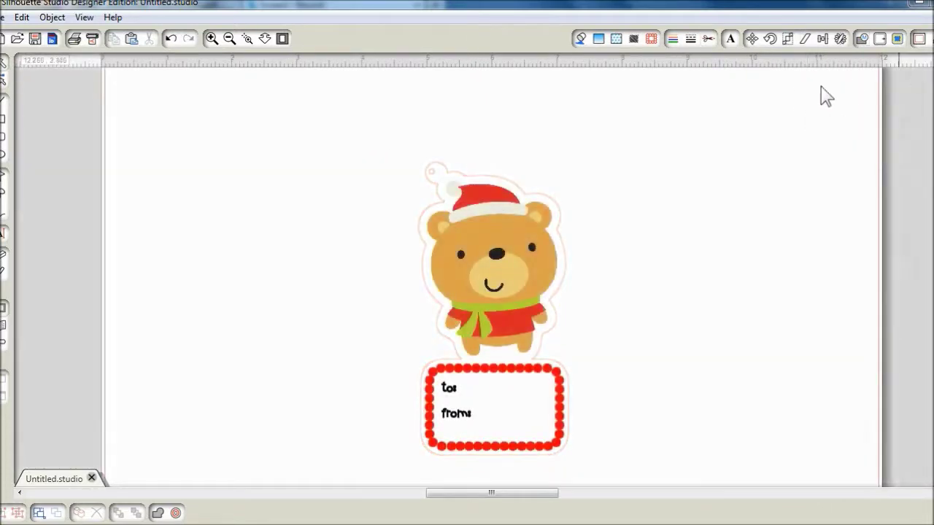
Turn on Show Reg Marks and move the 2.305 by 4.505 inch tag to the page's top-left corner.
click(921, 38)
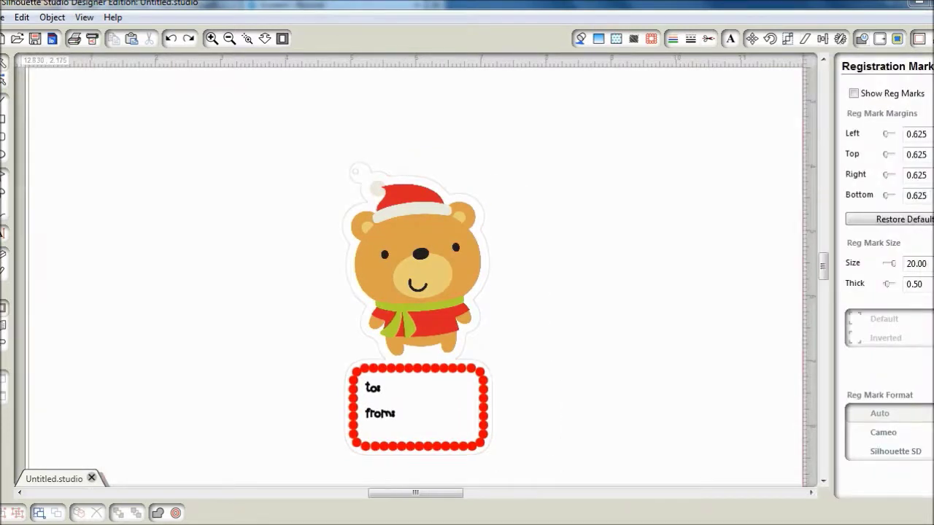
click(853, 93)
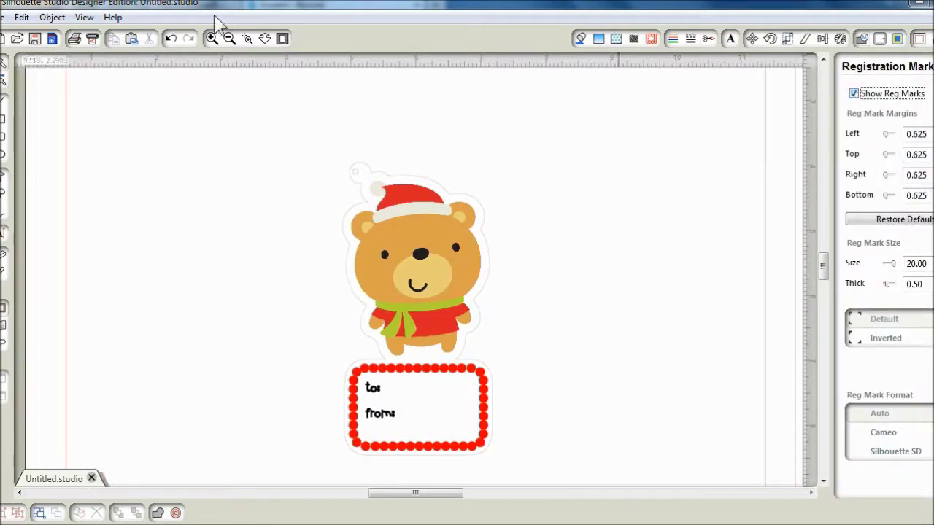
click(229, 38)
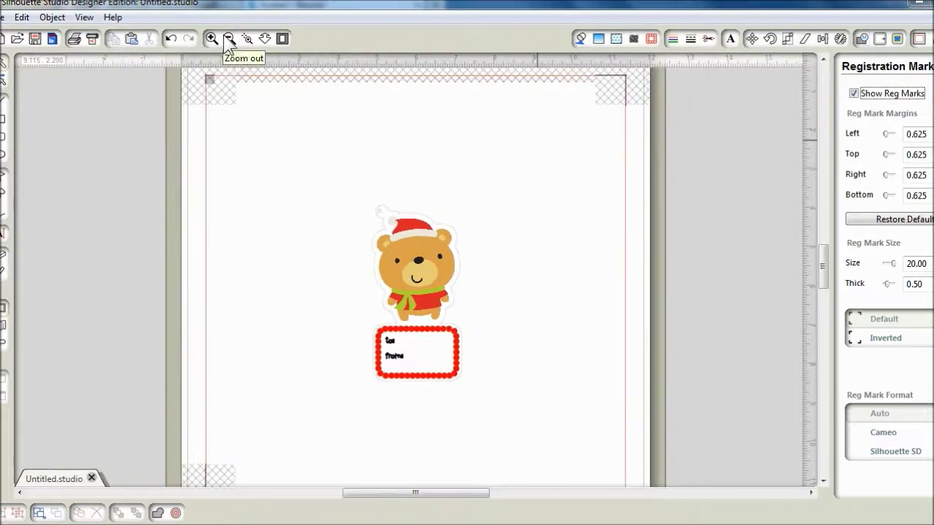
drag(311, 167, 554, 445)
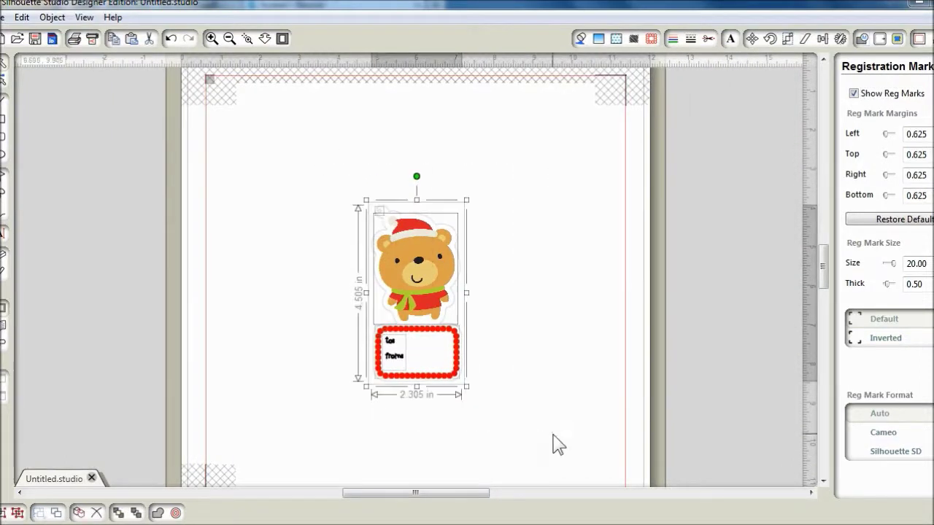
drag(461, 390, 332, 276)
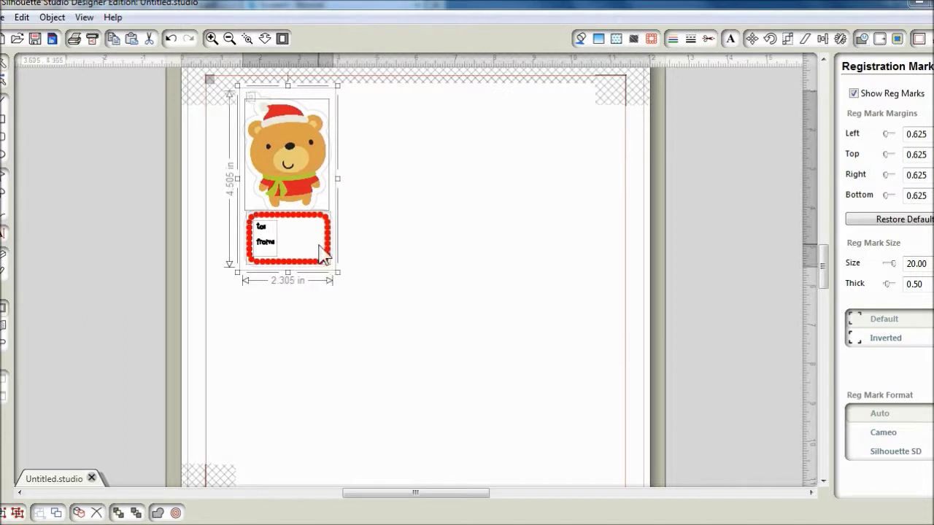
Replicate the tag as a Row of Four, then duplicate that row and place it below.
click(861, 39)
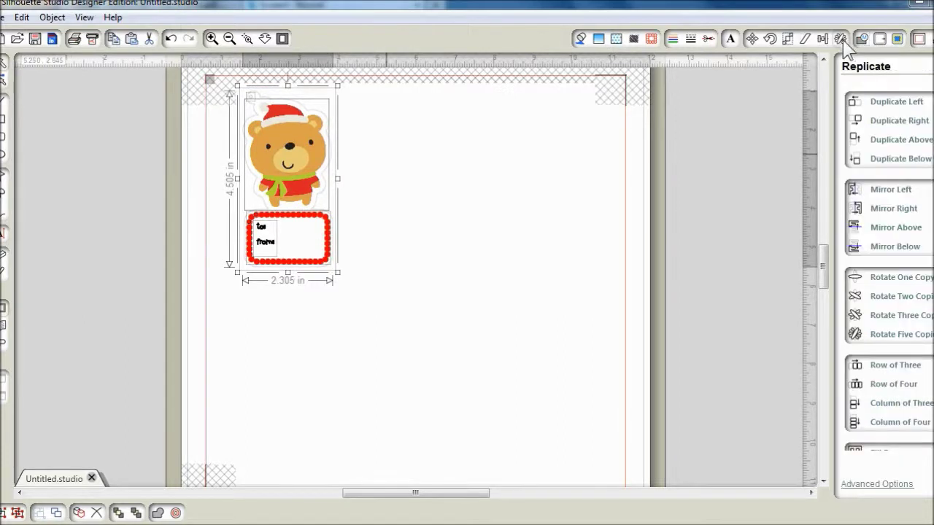
click(886, 385)
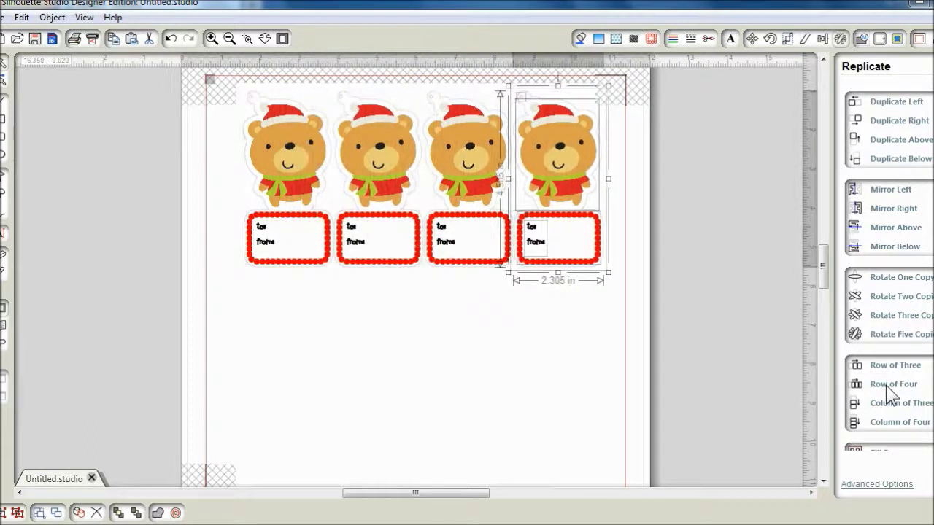
click(552, 325)
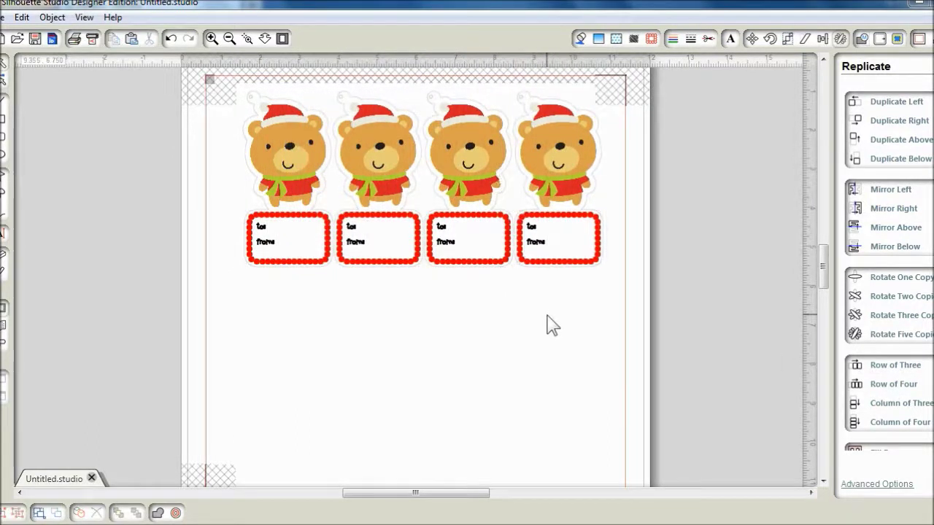
key(ctrl+a)
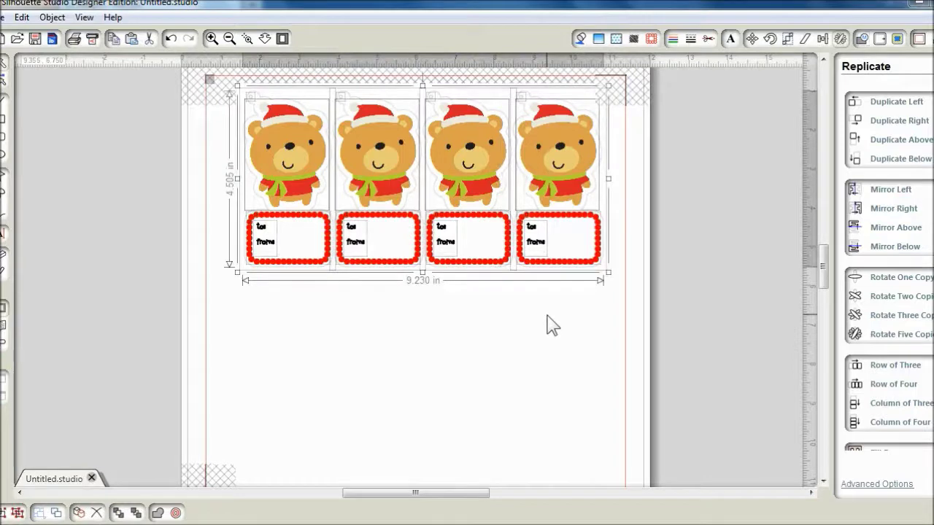
key(ctrl+d)
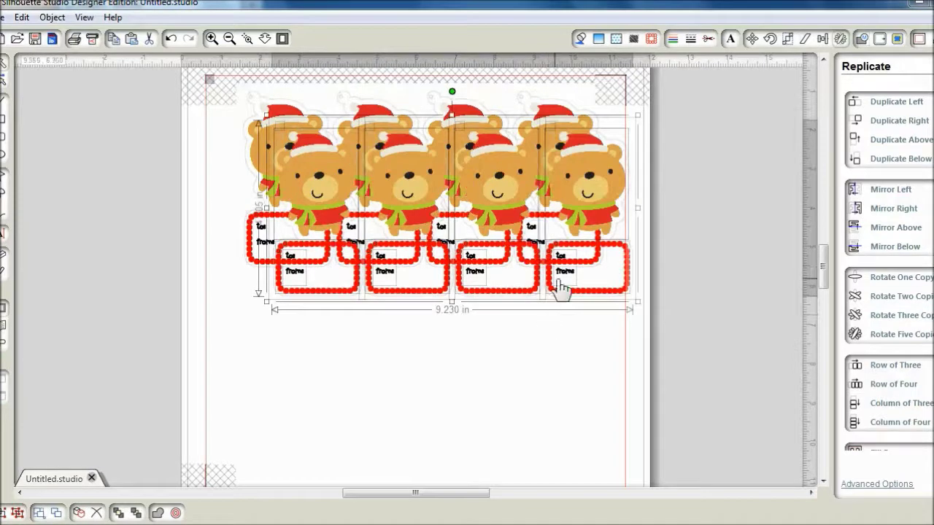
drag(566, 299, 535, 455)
click(631, 386)
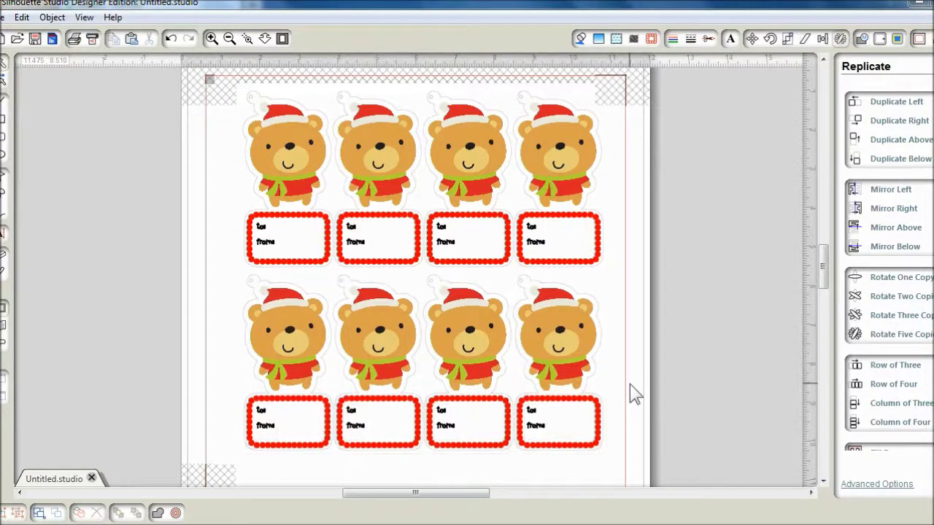